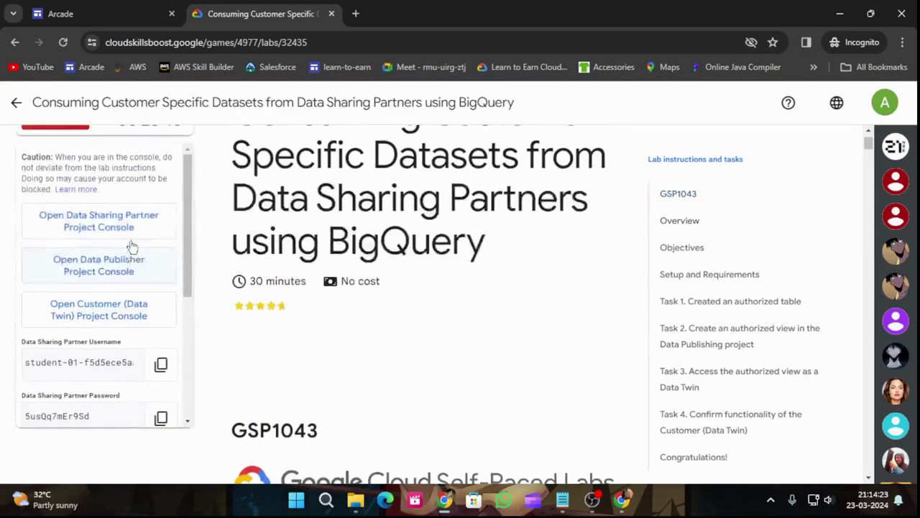
Open the Data Sharing Partner project console, choose to use another account and submit the partner username copied from the lab page.
click(125, 279)
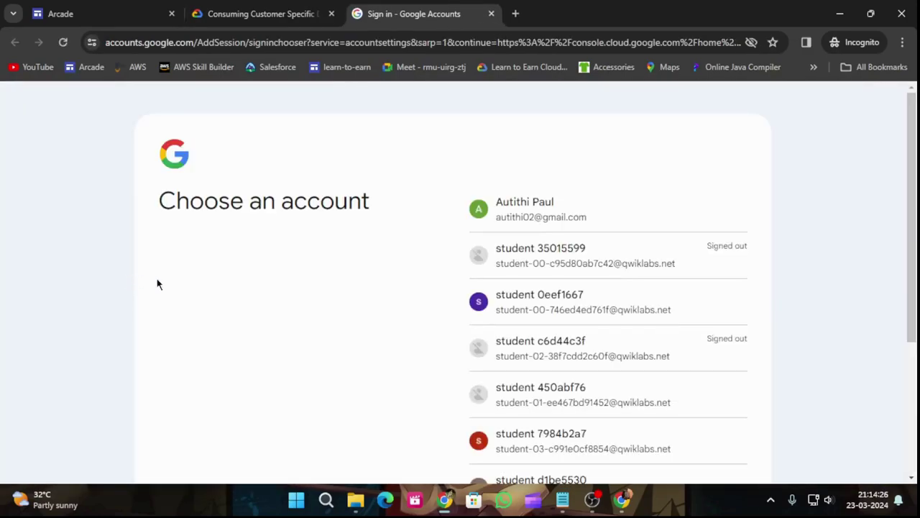
scroll(719, 360, down, 4)
click(614, 365)
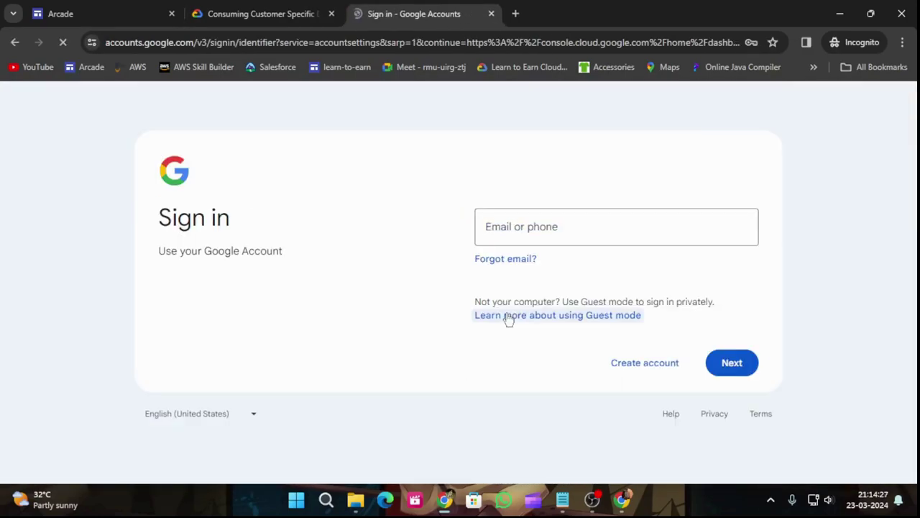
click(308, 15)
scroll(87, 403, down, 1)
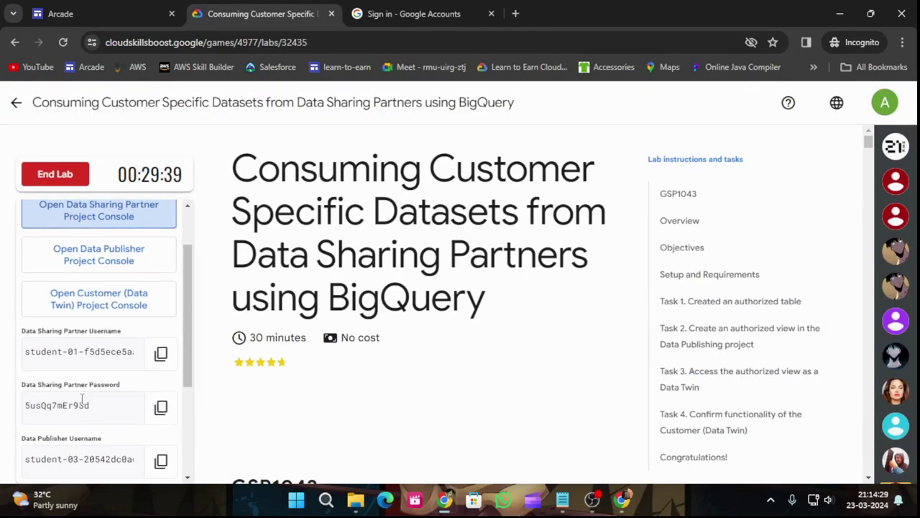
click(160, 352)
click(424, 14)
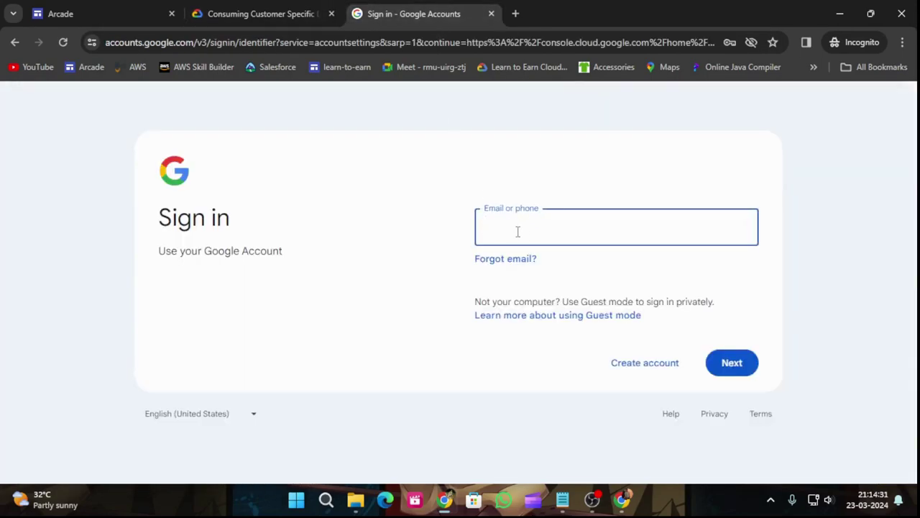
key(ctrl+v)
click(724, 361)
Copy the Data Sharing Partner password from the lab page, submit it on the sign-in page and accept the new account notice.
click(295, 14)
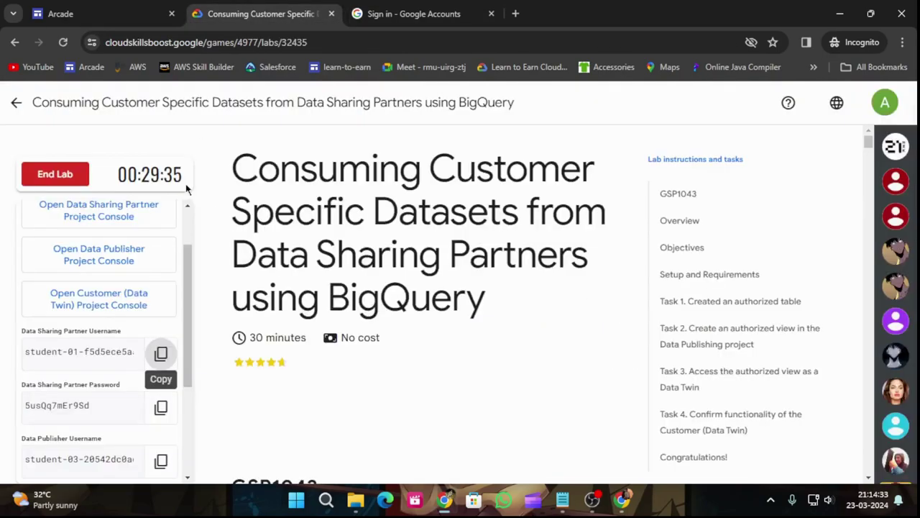
click(161, 408)
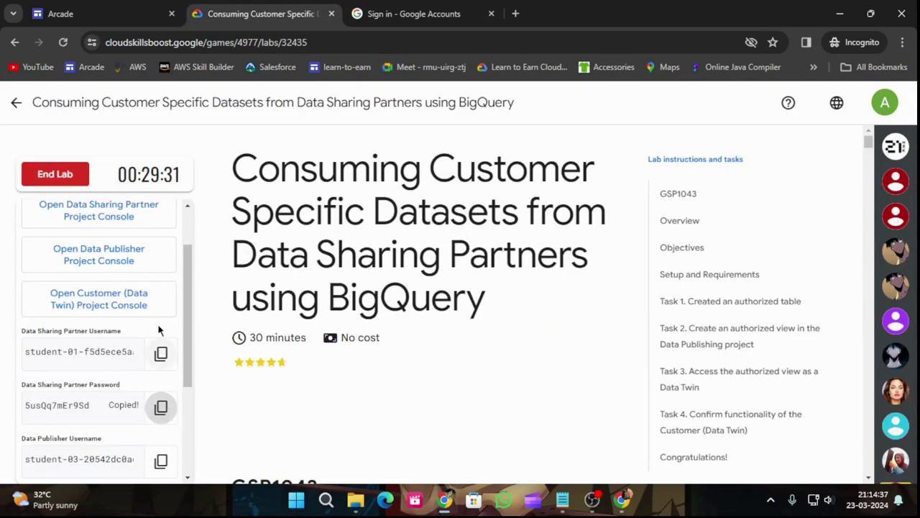
click(424, 14)
click(720, 361)
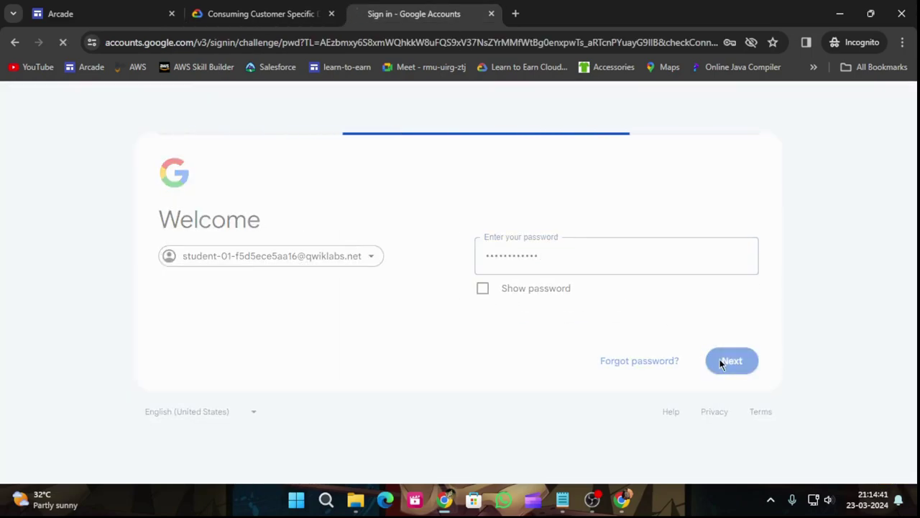
click(501, 451)
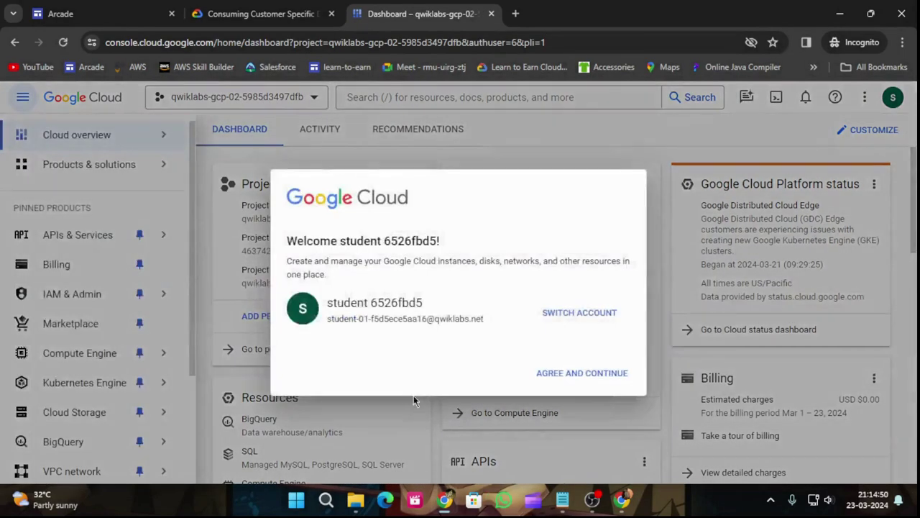
Agree to the Google Cloud terms, open BigQuery and dismiss its welcome message.
click(292, 369)
click(560, 447)
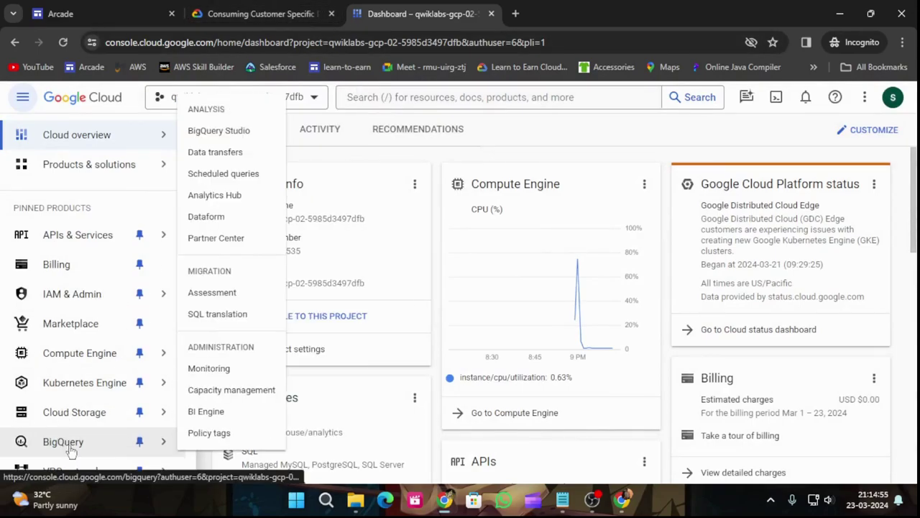
click(153, 446)
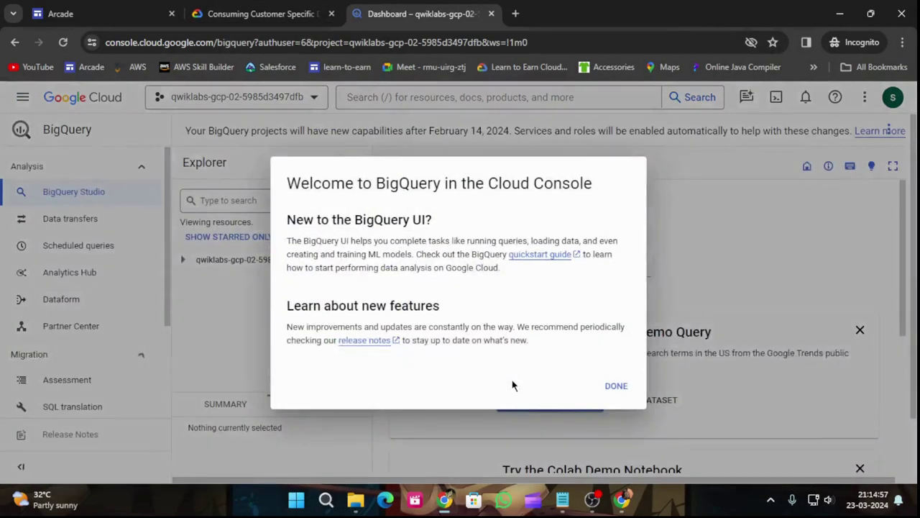
click(617, 386)
Copy the source dataset query from Task 1 of the lab instructions.
click(259, 13)
scroll(413, 355, down, 5)
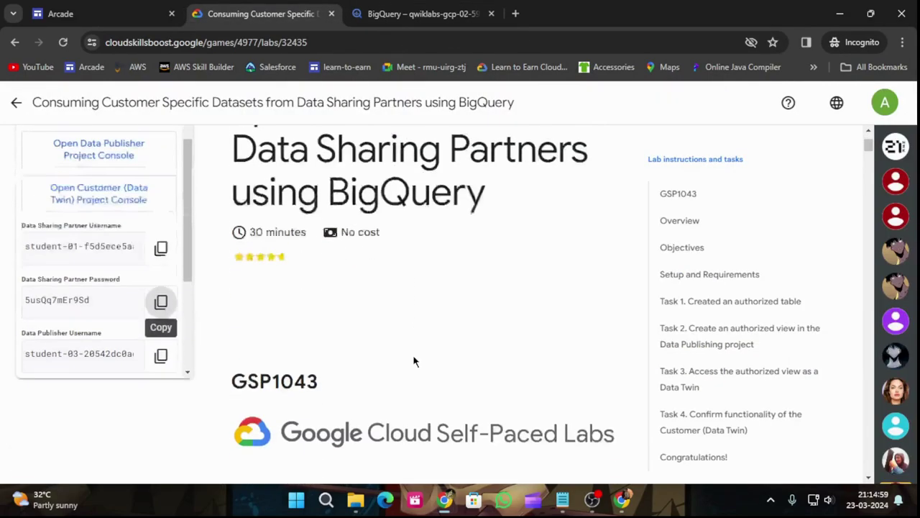
click(736, 296)
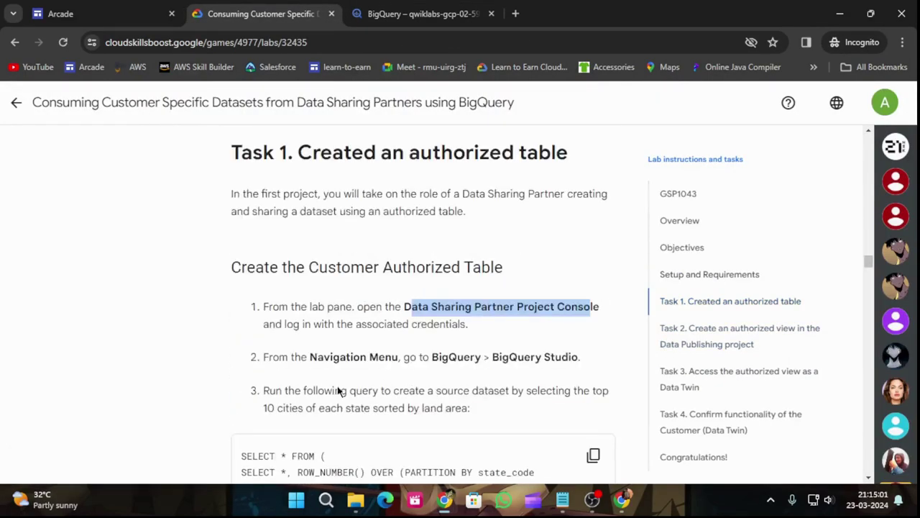
scroll(461, 377, down, 3)
click(593, 254)
Paste the copied zip_codes query into a new SQL query in BigQuery and run it.
click(435, 8)
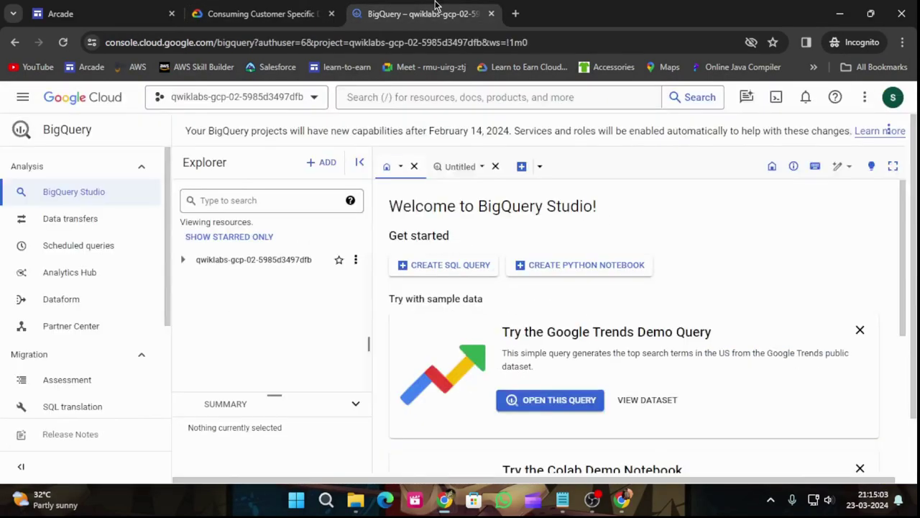
click(522, 166)
key(ctrl+v)
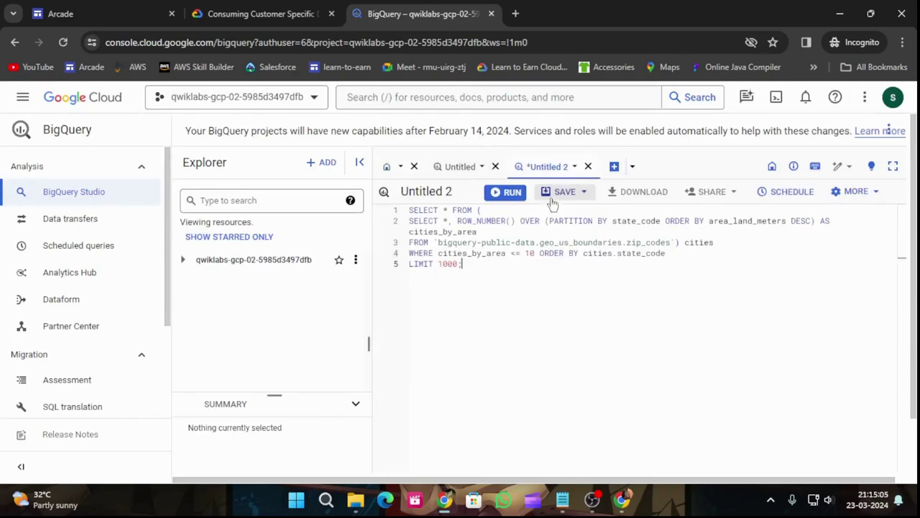
click(512, 192)
Copy the destination dataset name qwiklabs-gcp-02-5985d3497dfb.demo_dataset from the lab instructions.
click(275, 9)
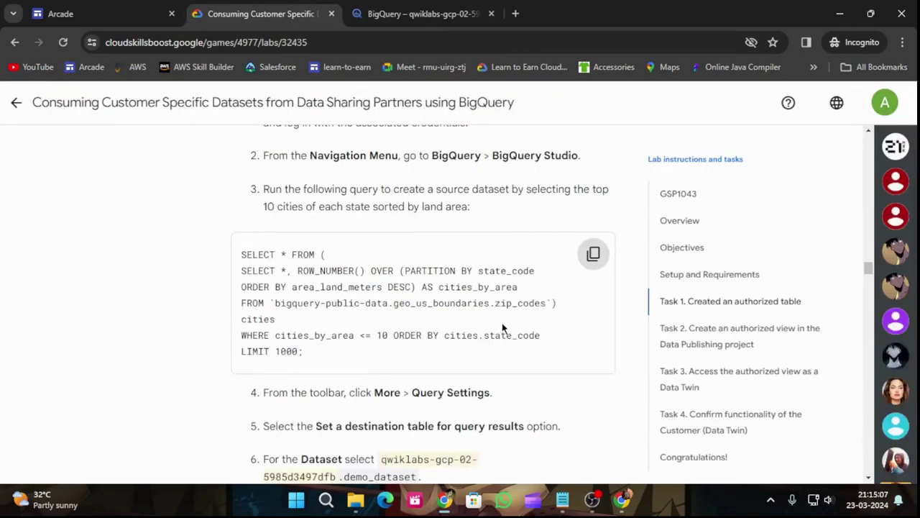
scroll(503, 329, down, 2)
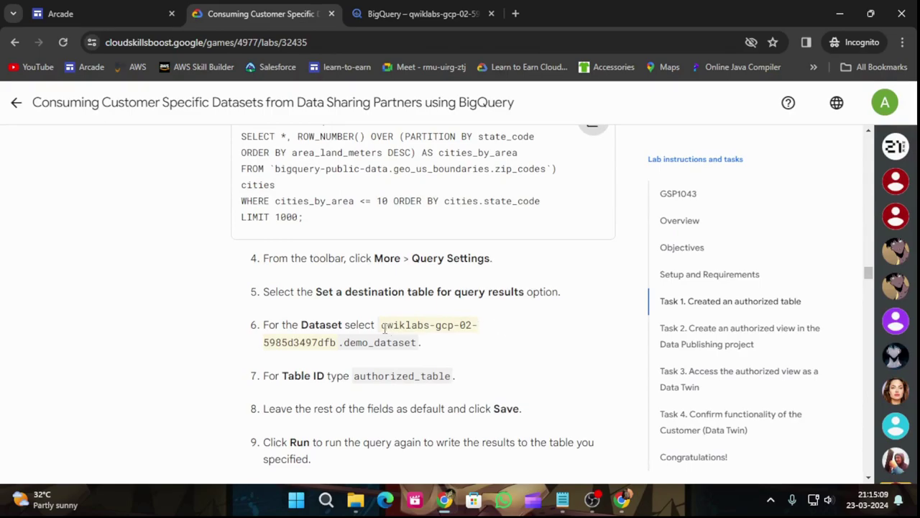
drag(381, 329, 410, 343)
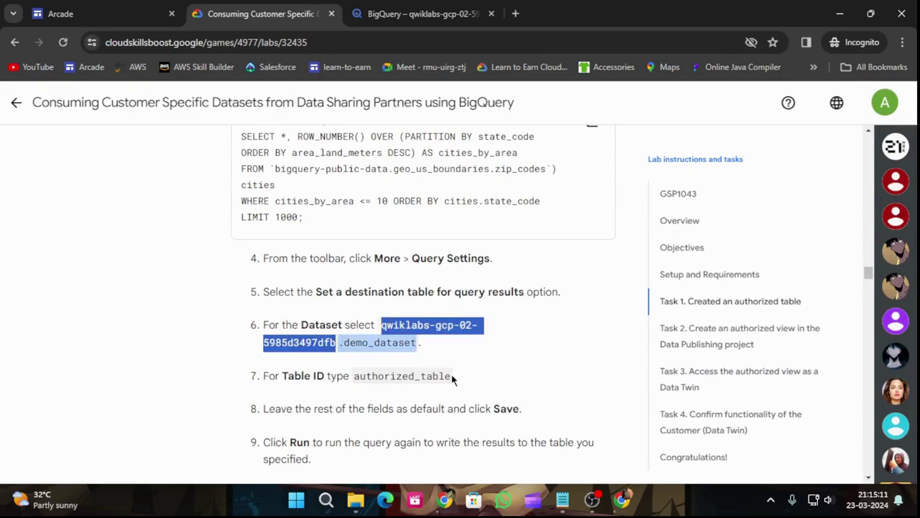
In the query settings, set a destination table for query results and enter qwiklabs-gcp-02-5985d3497dfb.demo_dataset as the dataset.
click(420, 13)
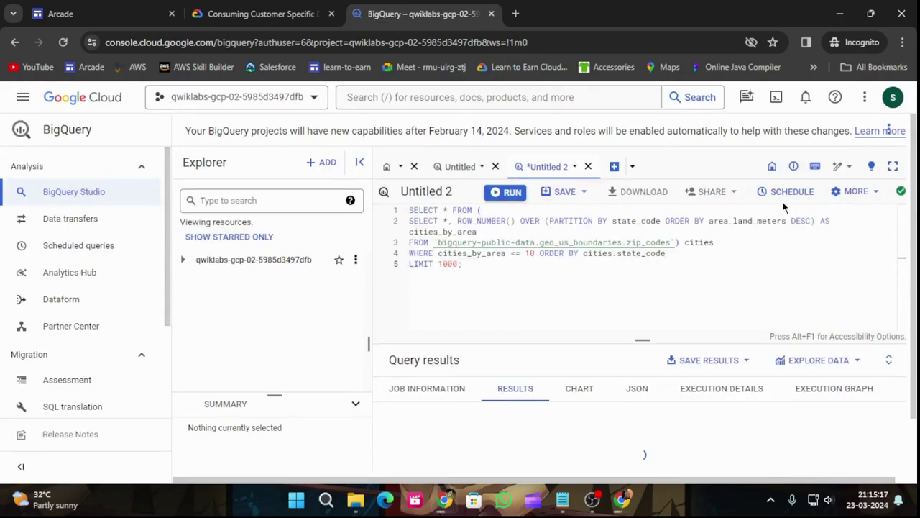
click(850, 194)
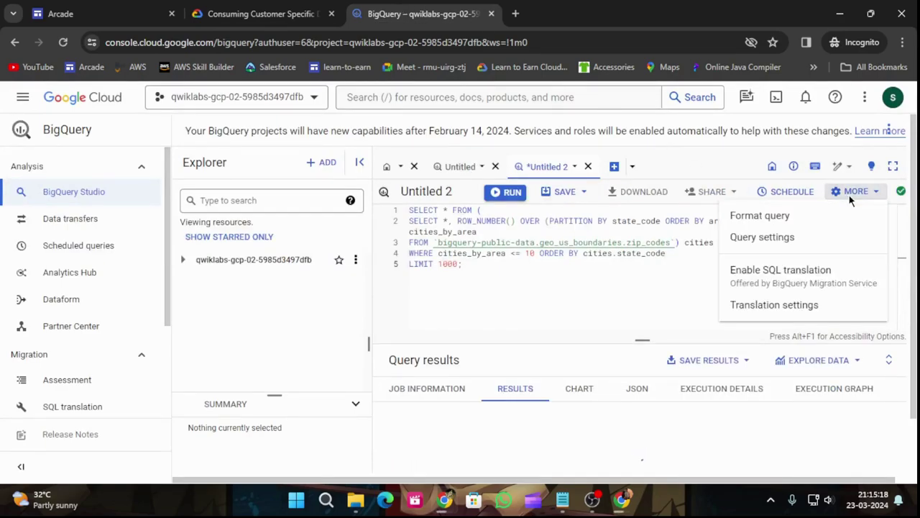
click(764, 237)
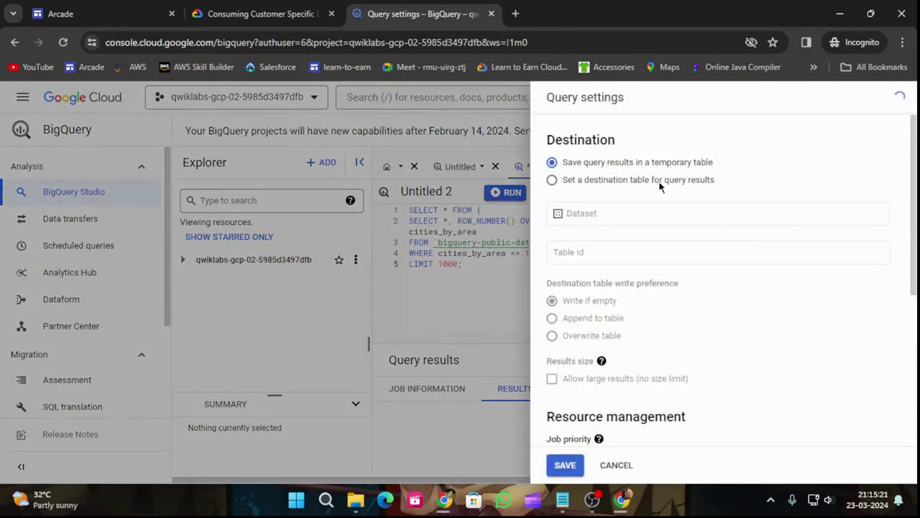
click(660, 185)
click(626, 212)
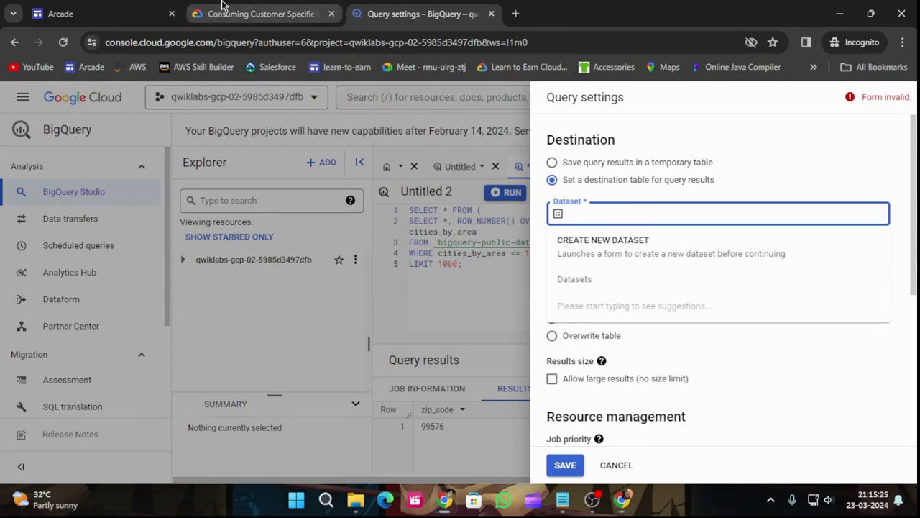
key(ctrl+v)
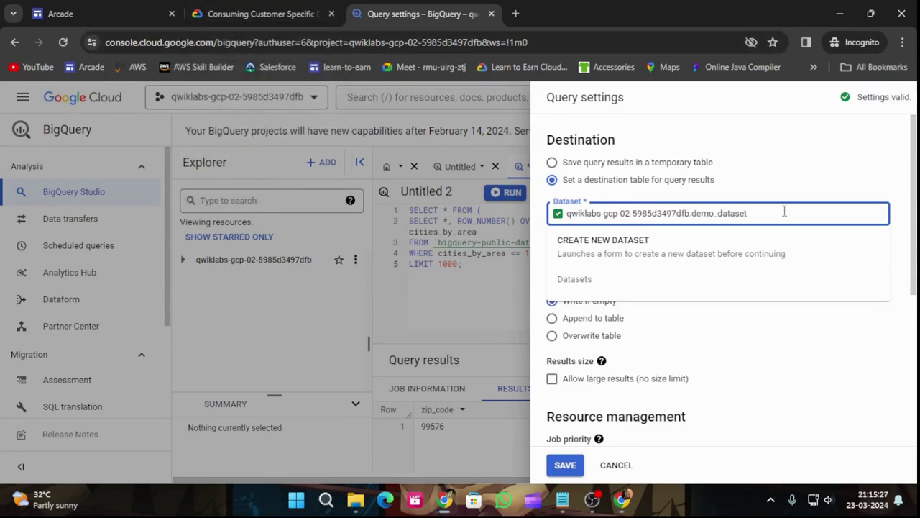
Copy authorized_table from the lab instructions, select the suggested demo_dataset in the query settings and paste the copied name as the table ID.
click(259, 13)
scroll(373, 291, down, 1)
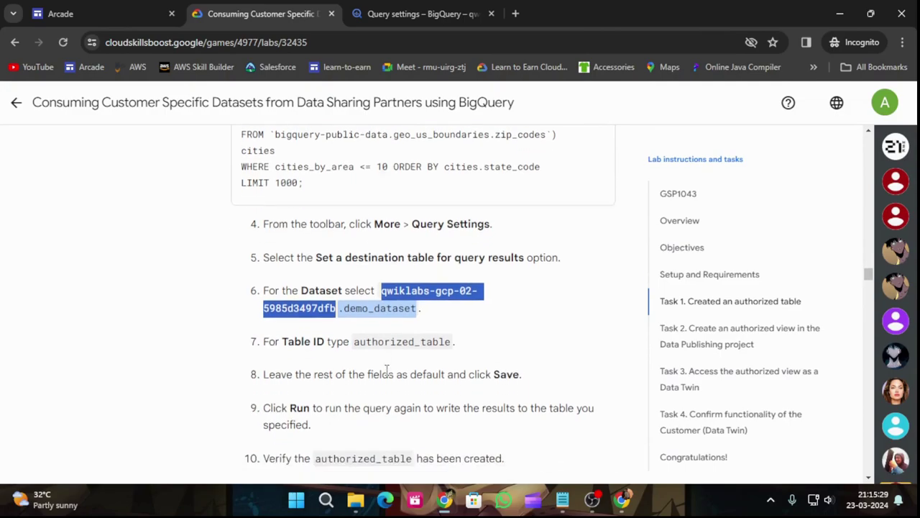
drag(354, 311, 449, 310)
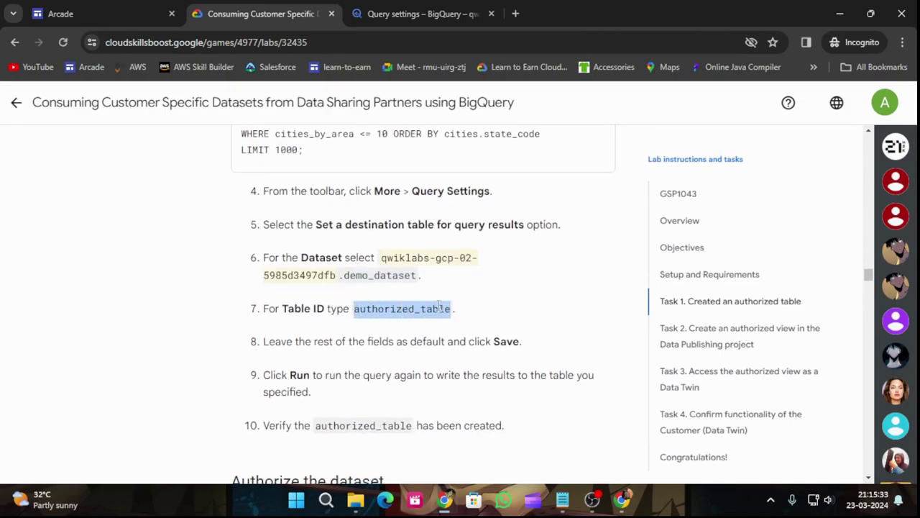
click(402, 14)
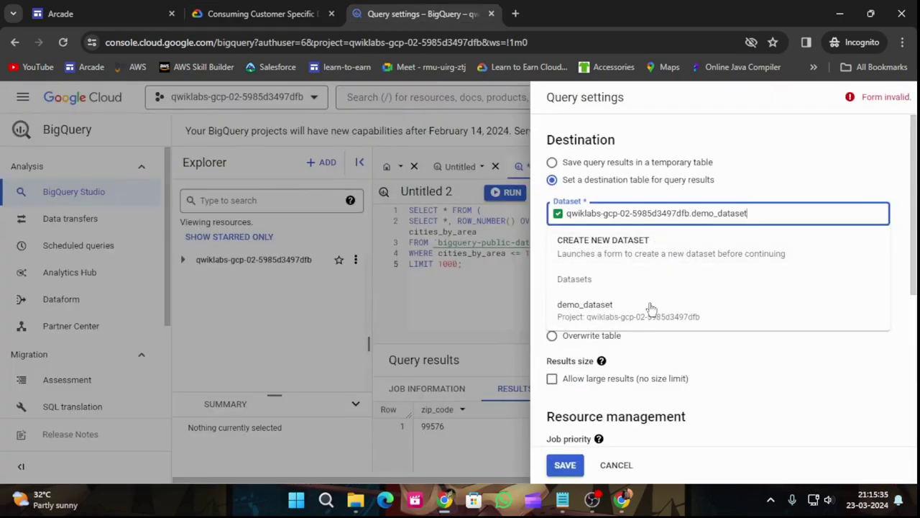
click(660, 313)
click(610, 253)
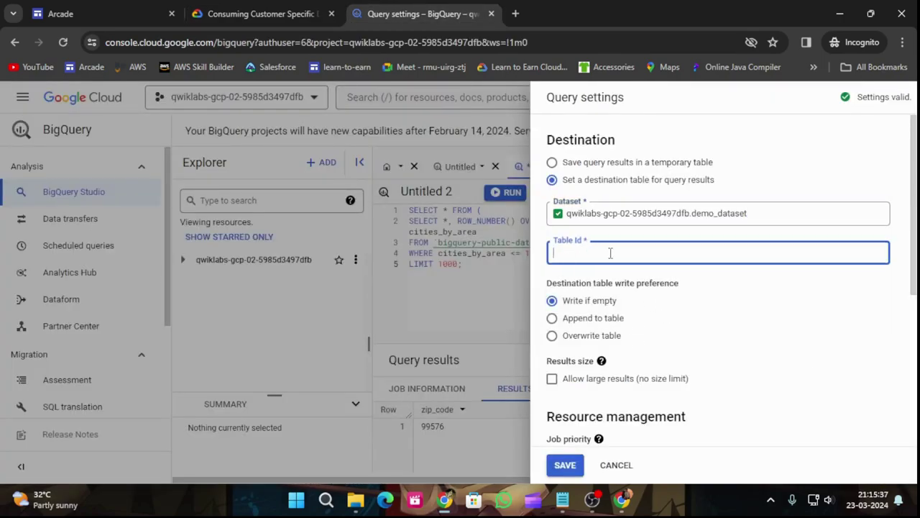
key(ctrl+v)
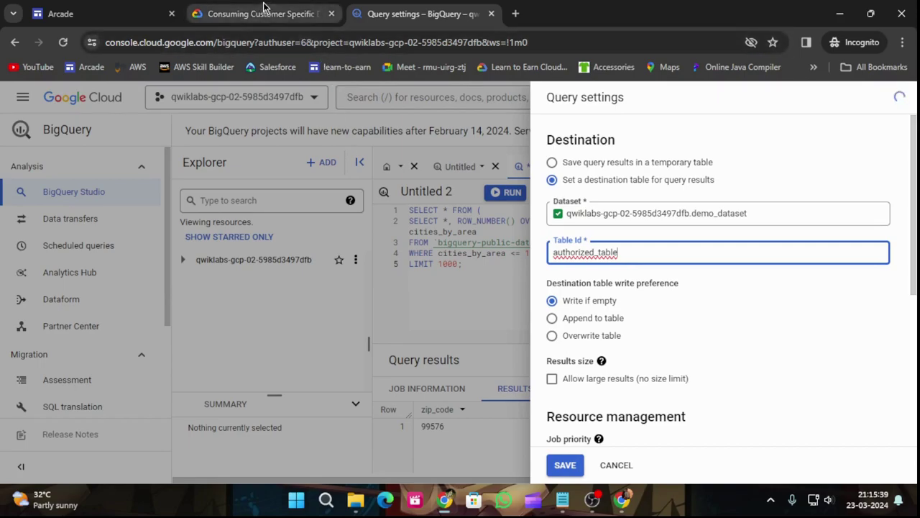
Check the remaining table instructions in the lab, save the query settings and run the query again to write the destination table.
click(261, 14)
scroll(464, 376, down, 2)
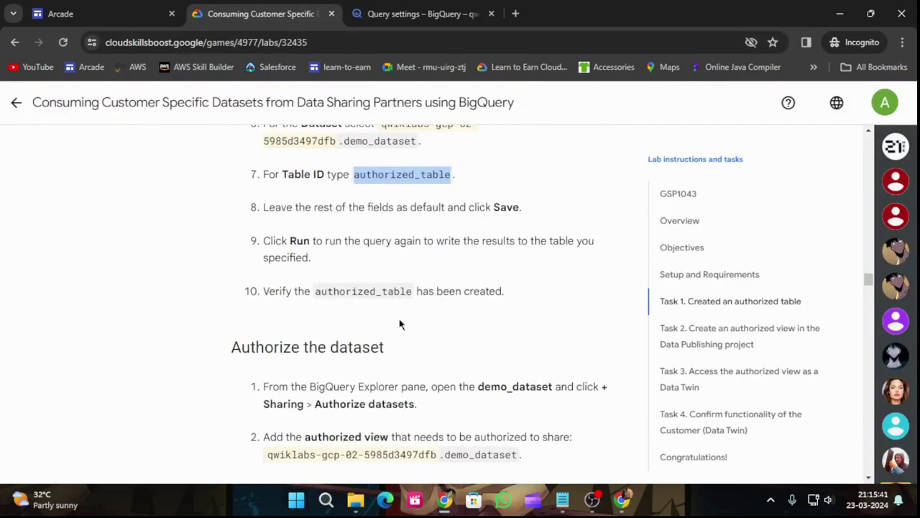
click(401, 14)
click(564, 468)
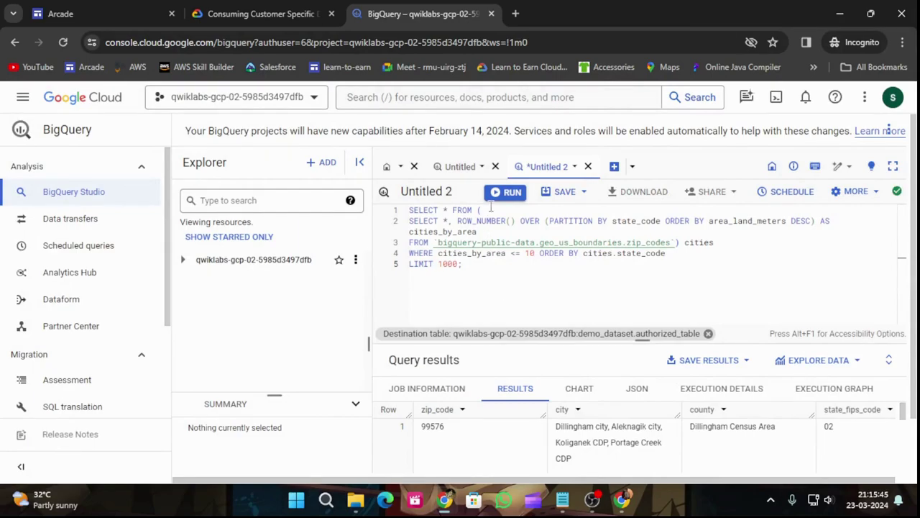
click(502, 200)
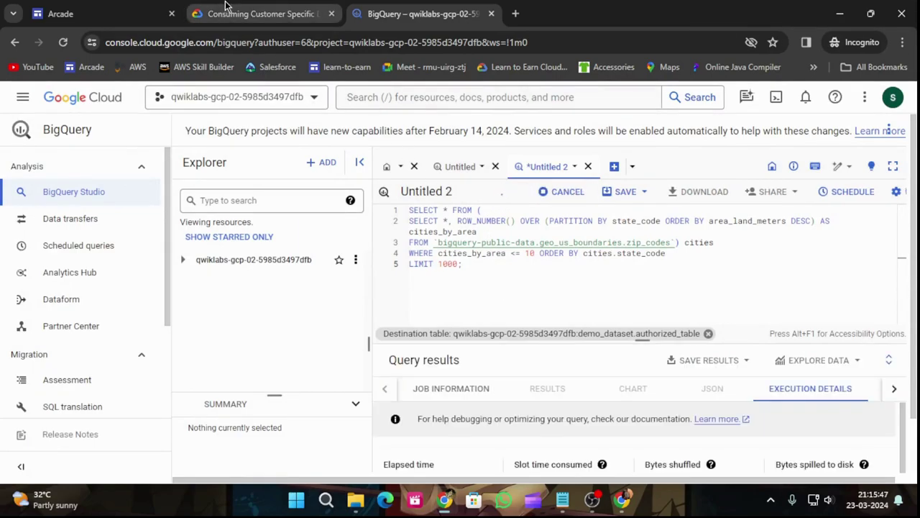
Read the lab's dataset authorization instructions, then open demo_dataset in BigQuery and bring up its Authorize Datasets settings.
click(233, 6)
scroll(395, 292, down, 2)
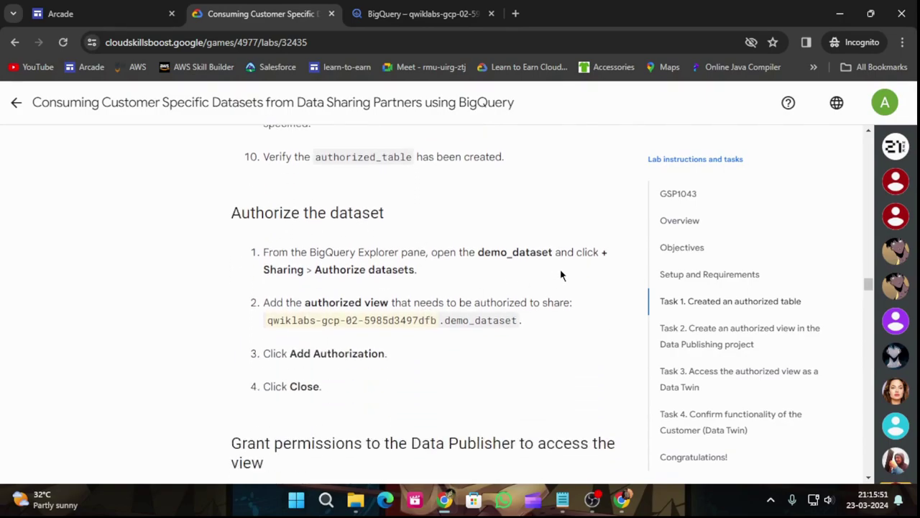
scroll(561, 275, down, 1)
click(425, 8)
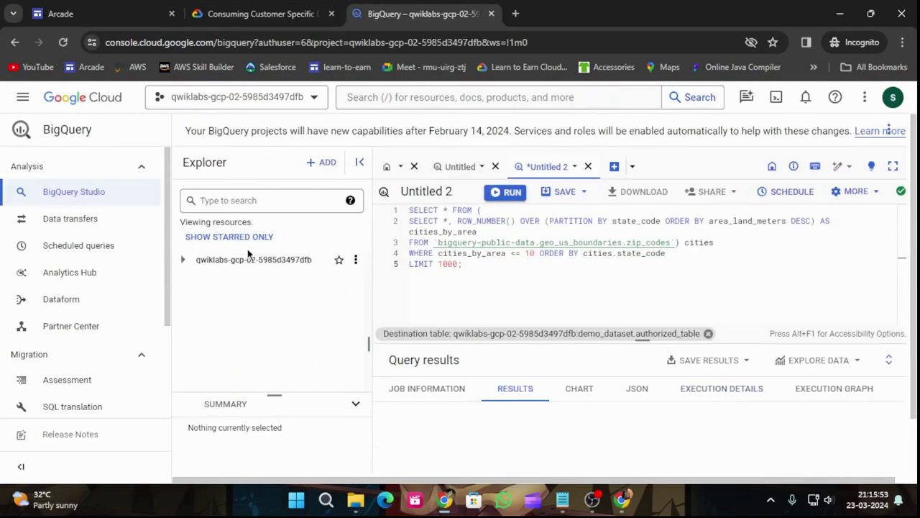
click(183, 260)
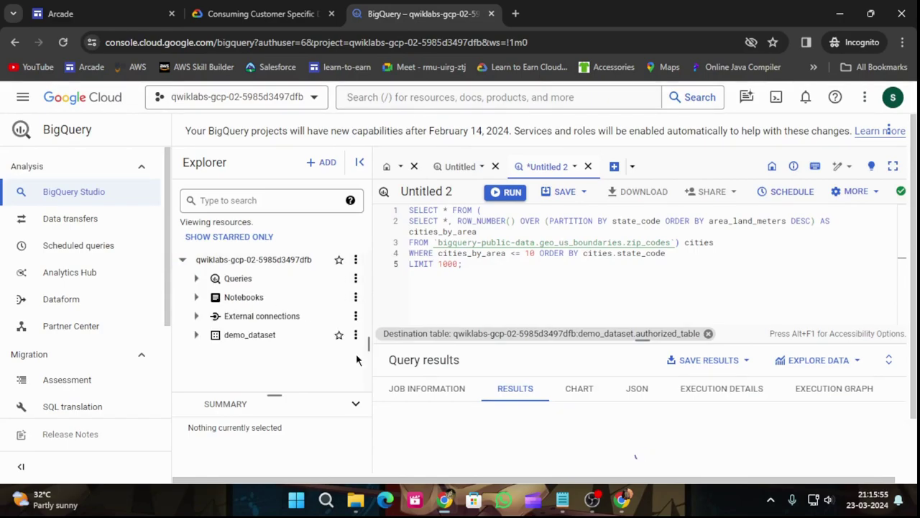
click(248, 335)
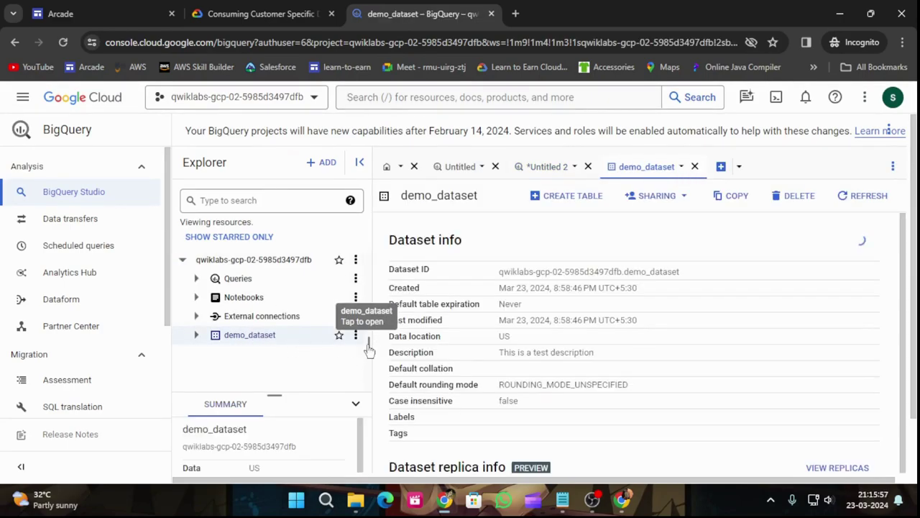
click(662, 197)
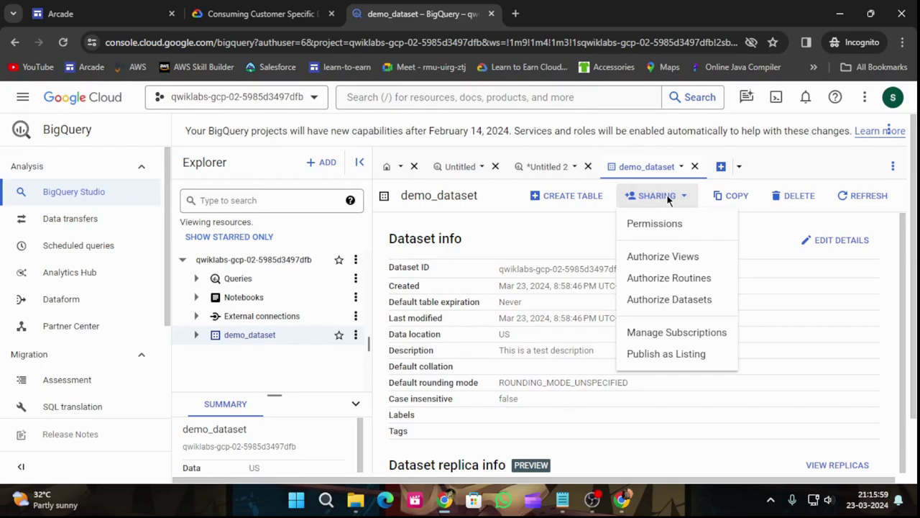
click(661, 300)
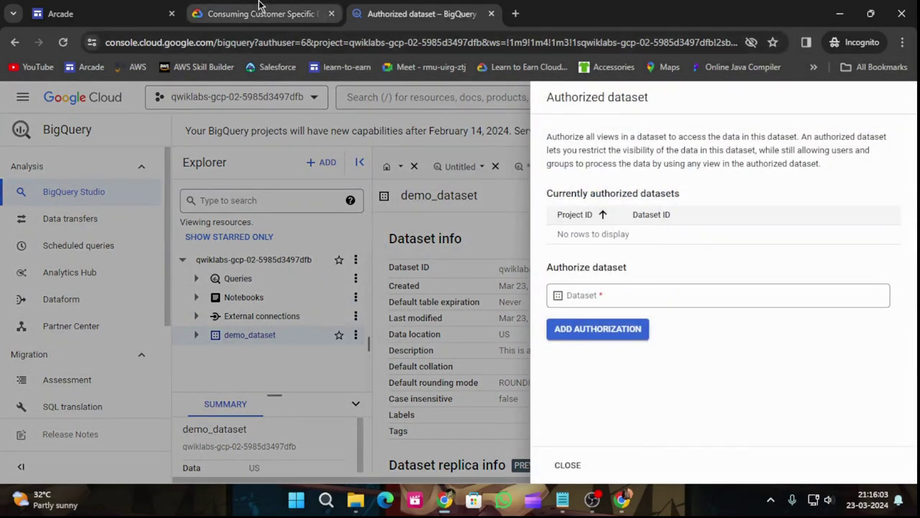
Copy qwiklabs-gcp-02-5985d3497dfb.demo_dataset from the lab, add it as an authorized dataset for demo_dataset and close the authorization settings.
click(260, 12)
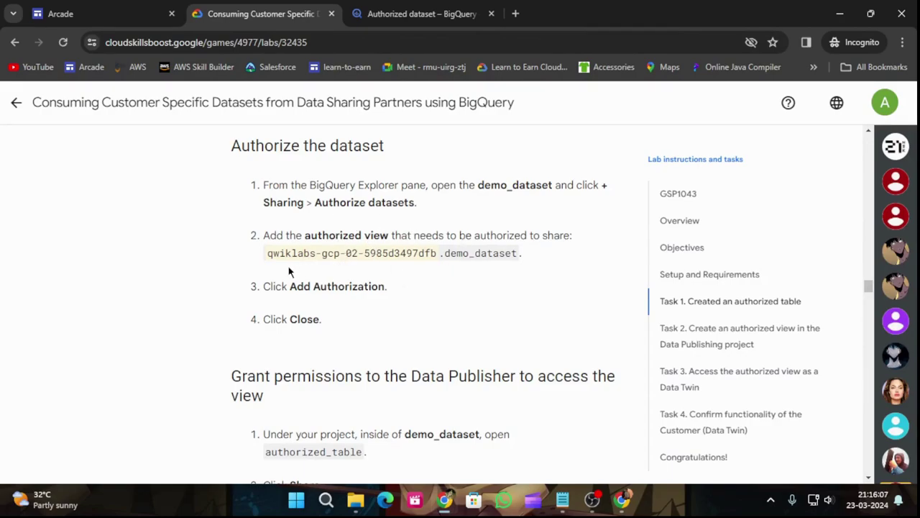
drag(266, 253, 503, 264)
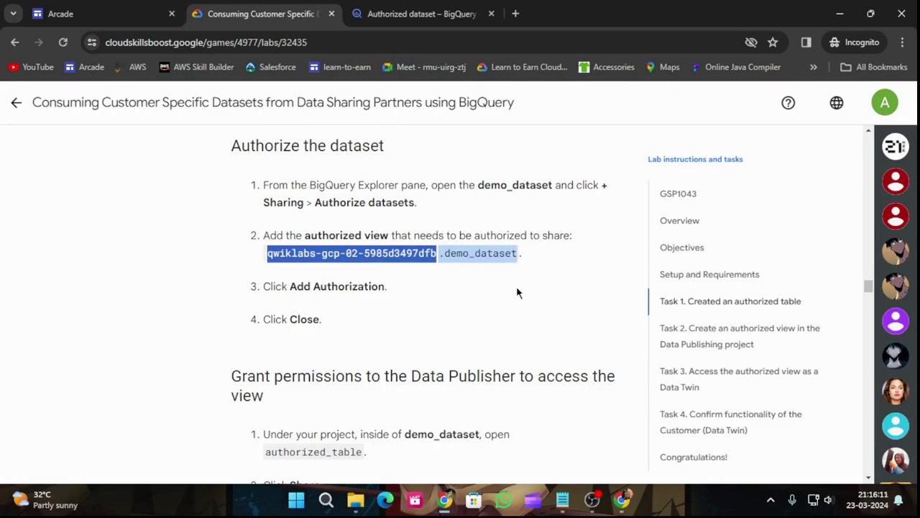
click(374, 13)
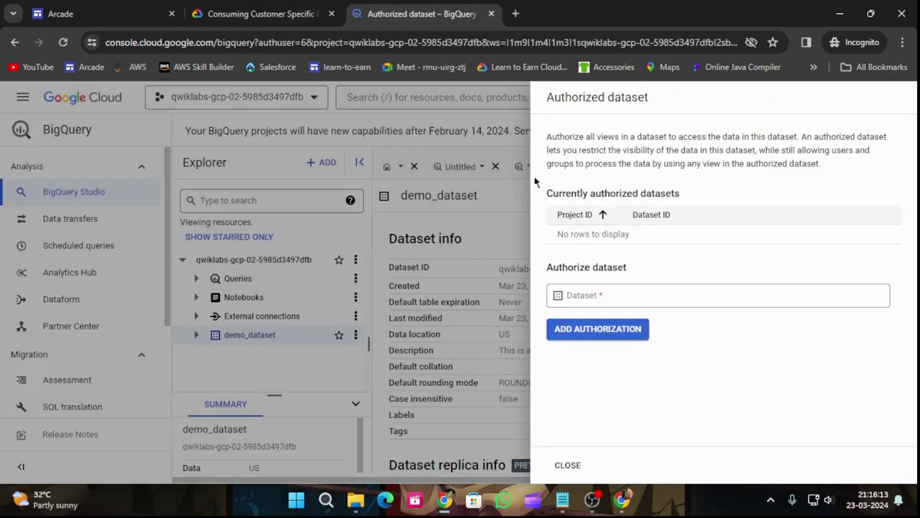
click(606, 296)
text(qwiklabs-gcp-02-5985d3497dfb.demo_dataset)
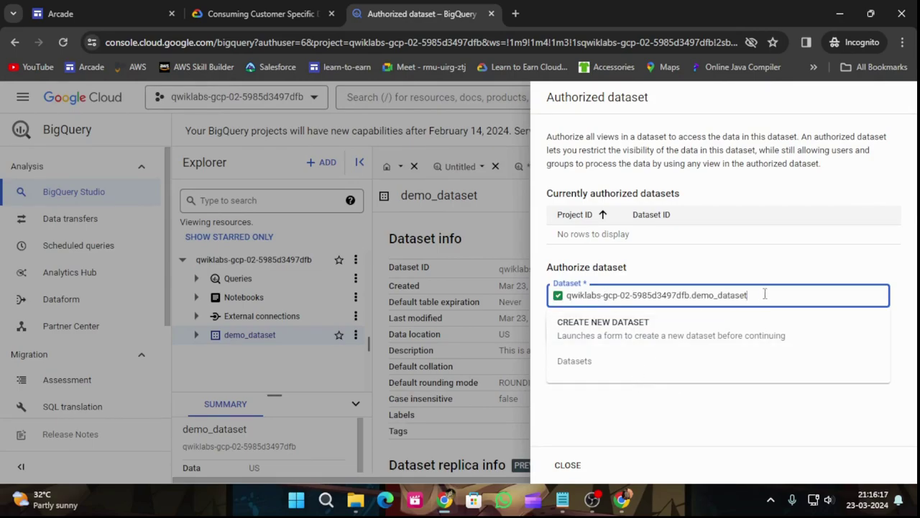
click(726, 394)
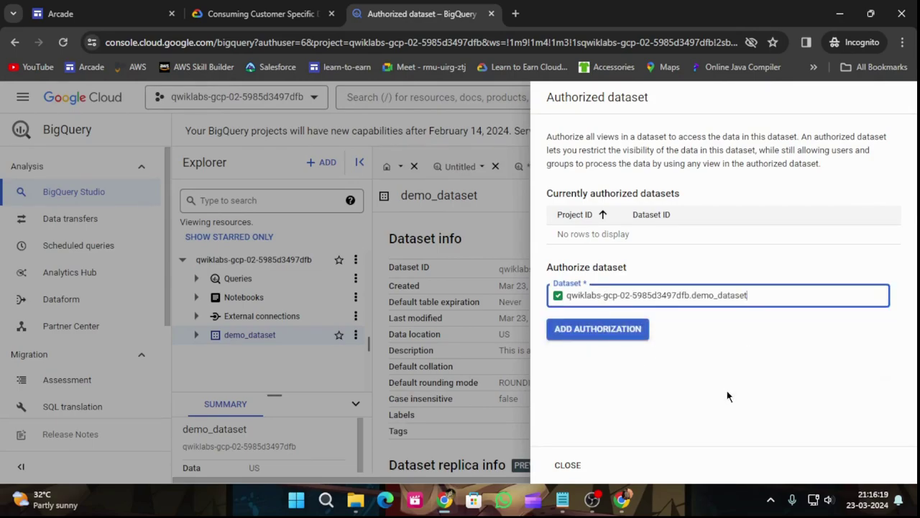
click(586, 338)
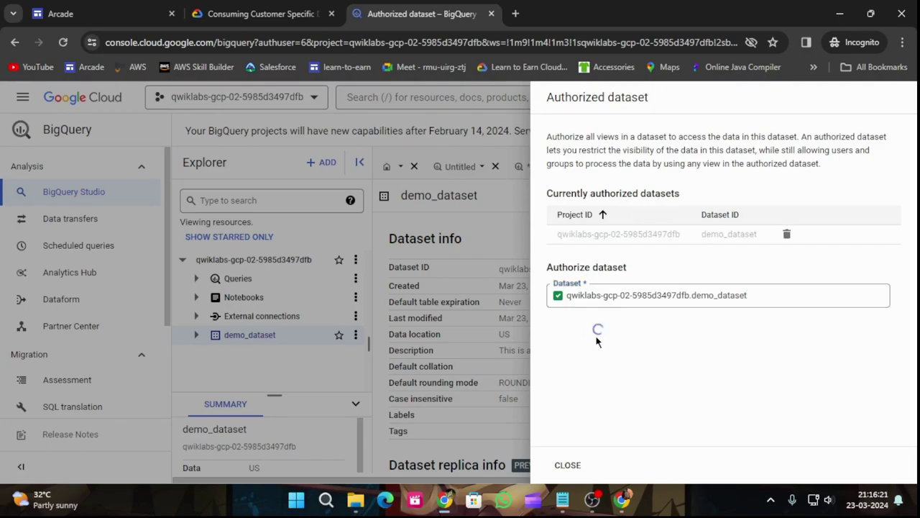
click(567, 463)
Read the lab's instructions for granting permissions to the Data Publisher, then open authorized_table inside demo_dataset.
click(213, 9)
scroll(364, 329, down, 5)
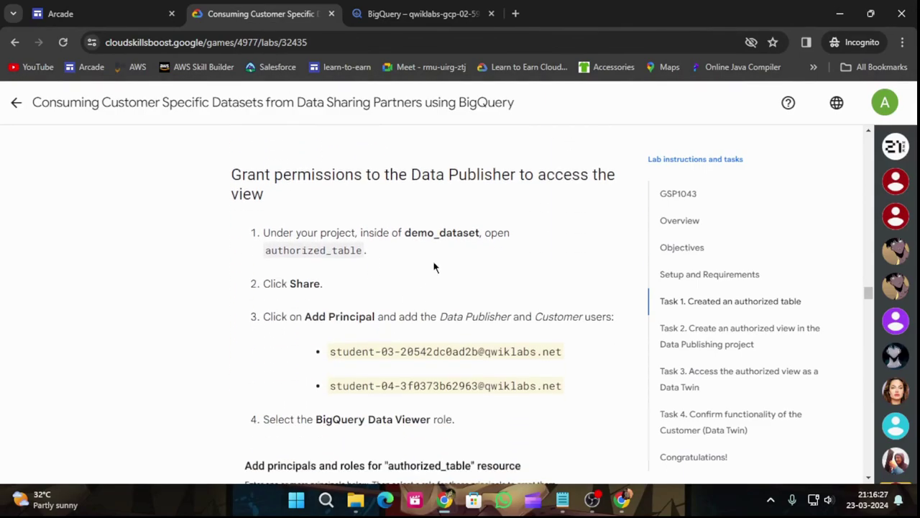
scroll(435, 266, down, 2)
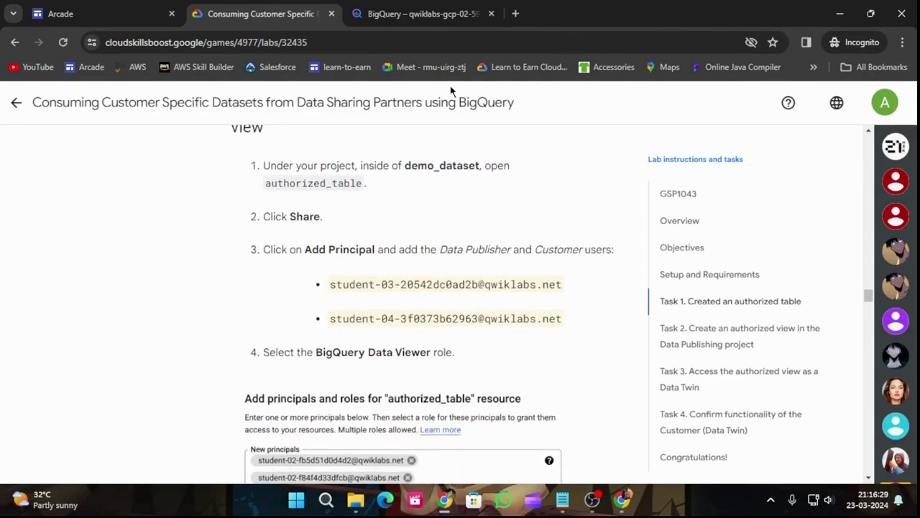
click(446, 12)
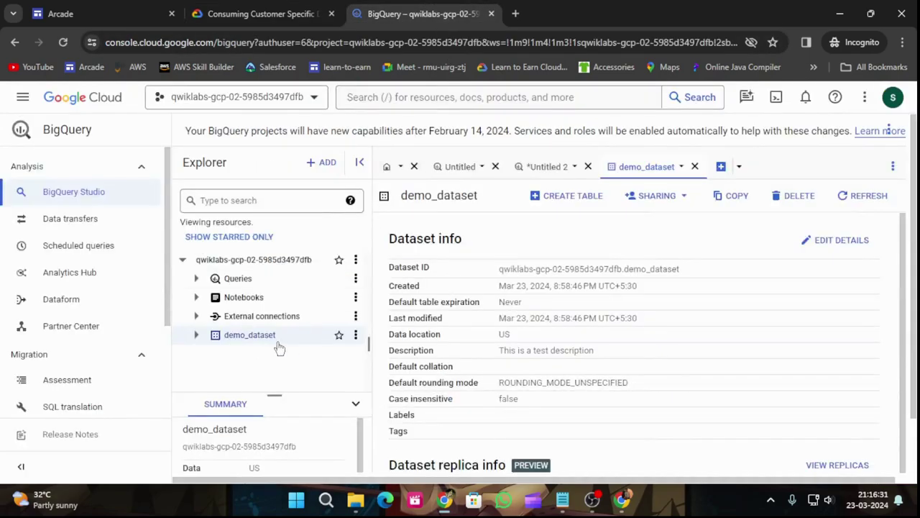
click(196, 334)
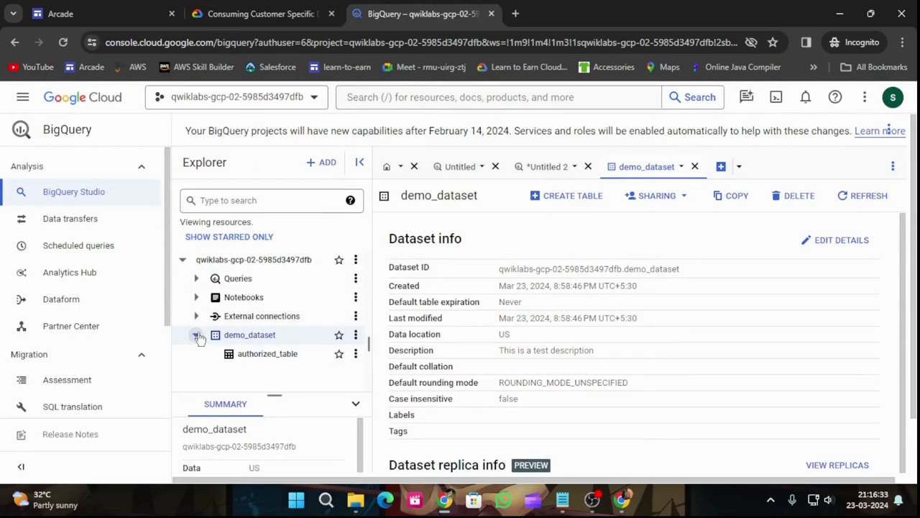
click(263, 355)
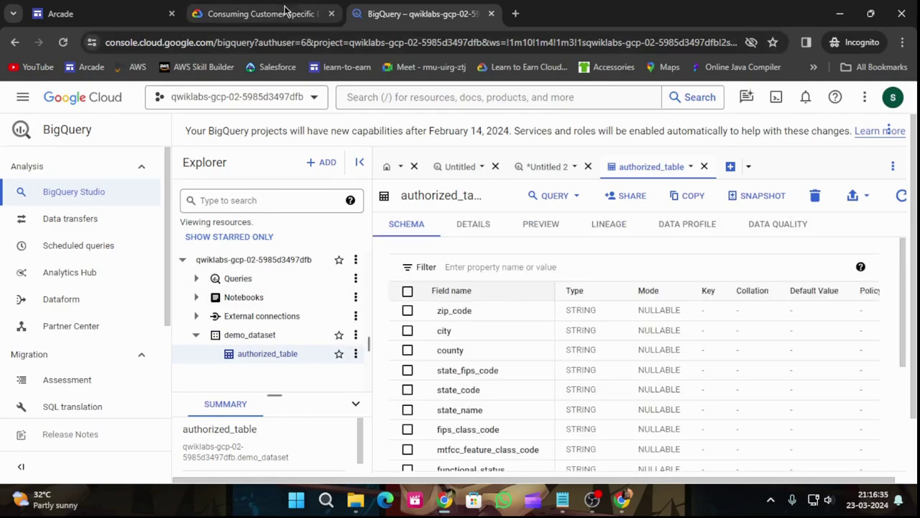
Copy the Data Publisher user's e-mail from the lab and enter it as a new principal in the sharing settings of authorized_table.
click(282, 8)
drag(330, 284, 566, 286)
key(ctrl+c)
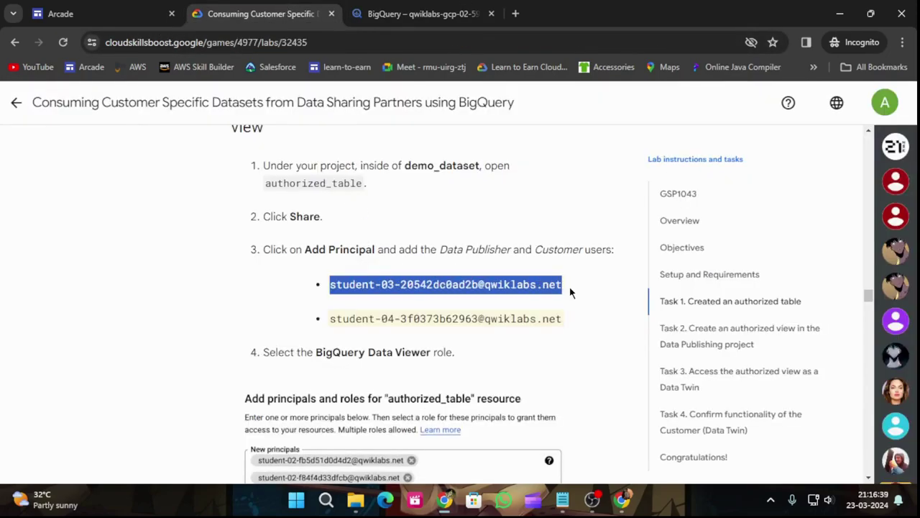
click(425, 14)
click(627, 195)
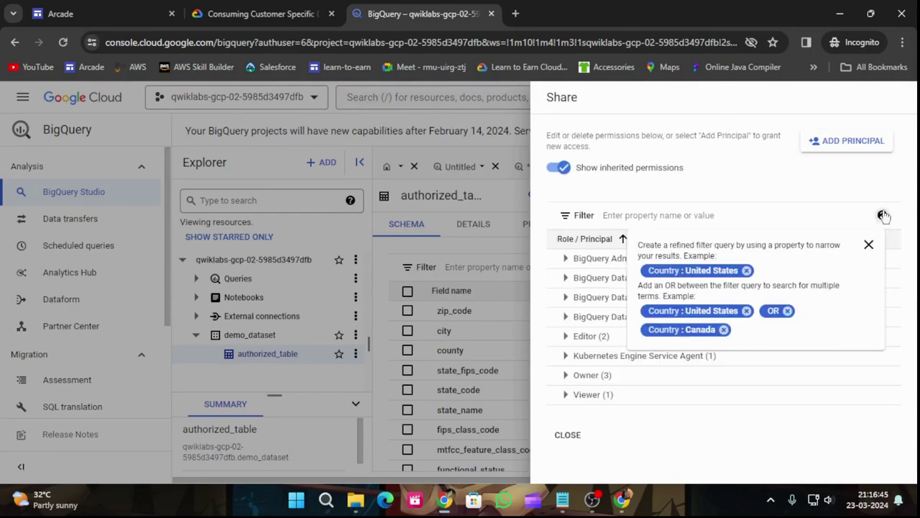
click(877, 143)
click(434, 312)
key(ctrl+v)
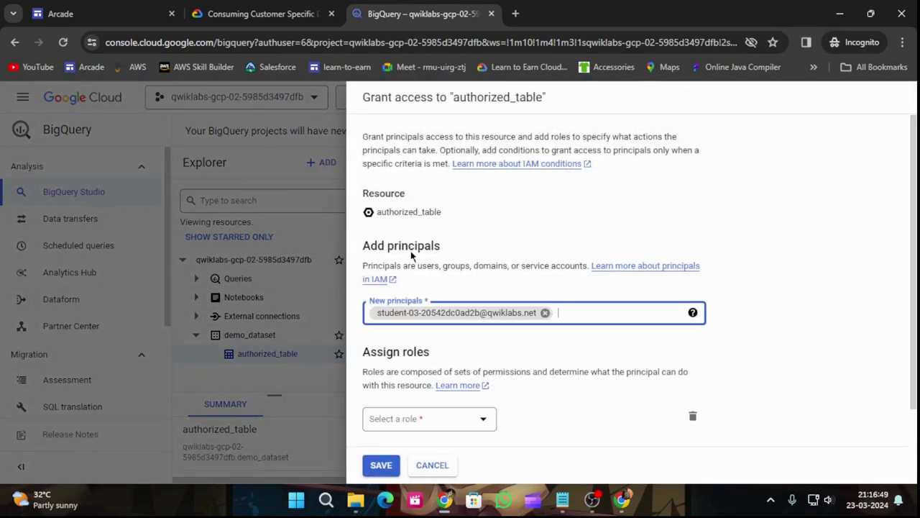
Copy the Customer user's e-mail from the lab and add it as the second new principal for authorized_table.
click(245, 6)
drag(330, 320, 579, 328)
key(ctrl+c)
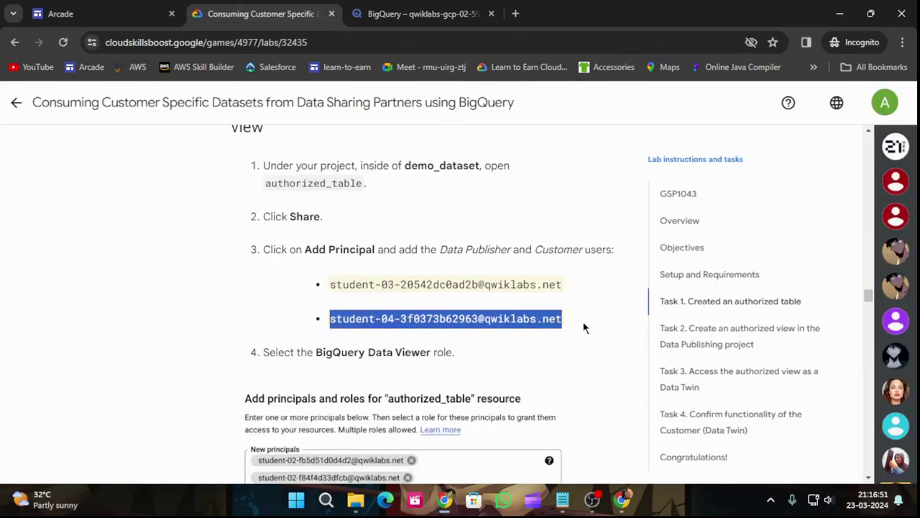
click(460, 14)
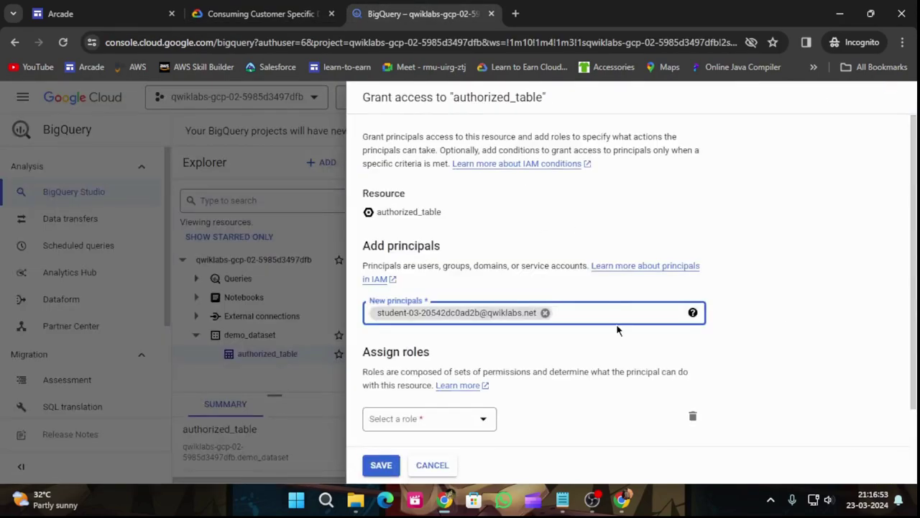
key(ctrl+v)
key(Return)
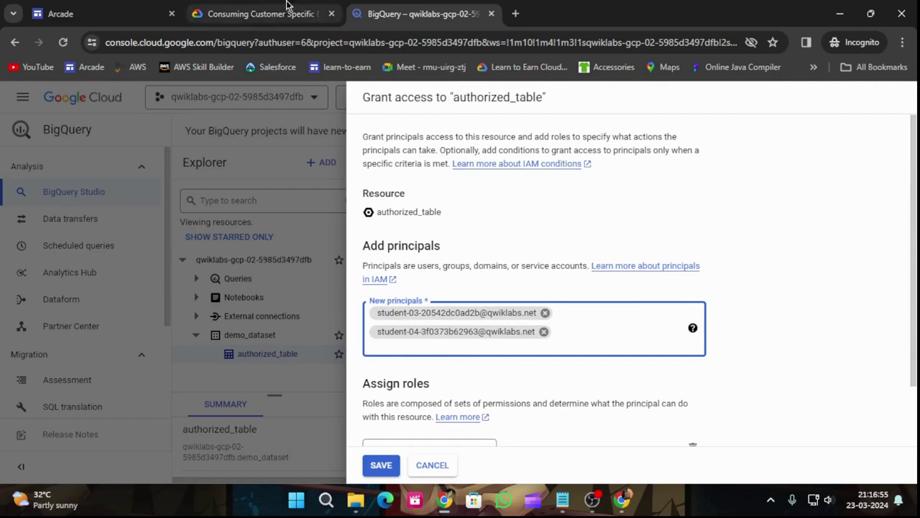
Check the required role in the lab, assign BigQuery Data Viewer to both new principals and save the access grant.
click(259, 14)
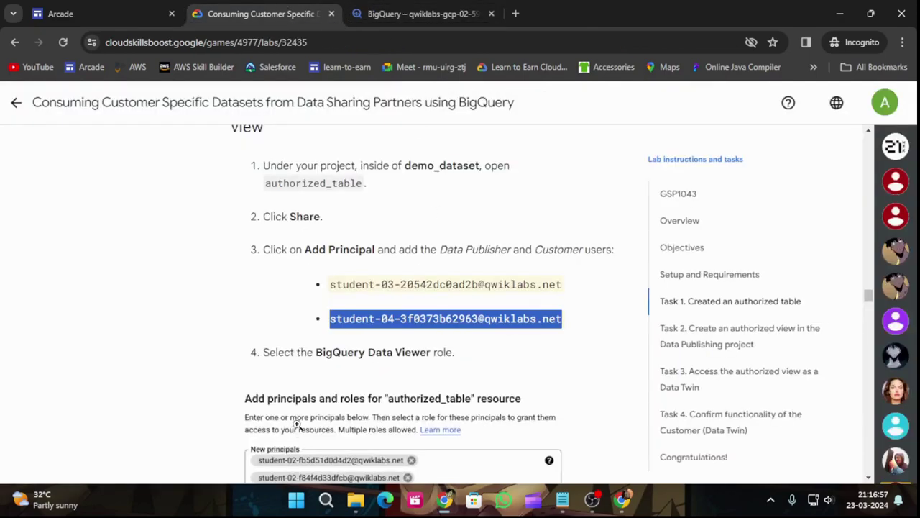
drag(317, 352, 431, 353)
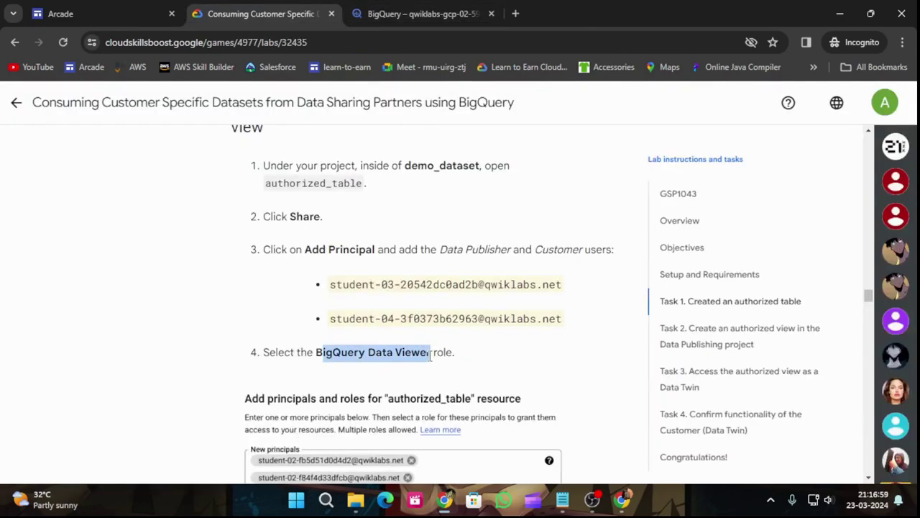
click(422, 14)
scroll(450, 344, down, 2)
click(460, 378)
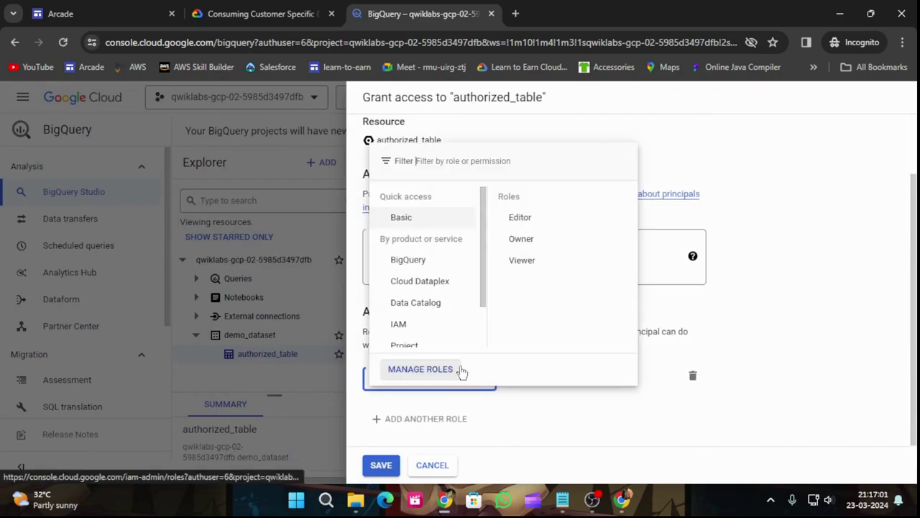
click(407, 263)
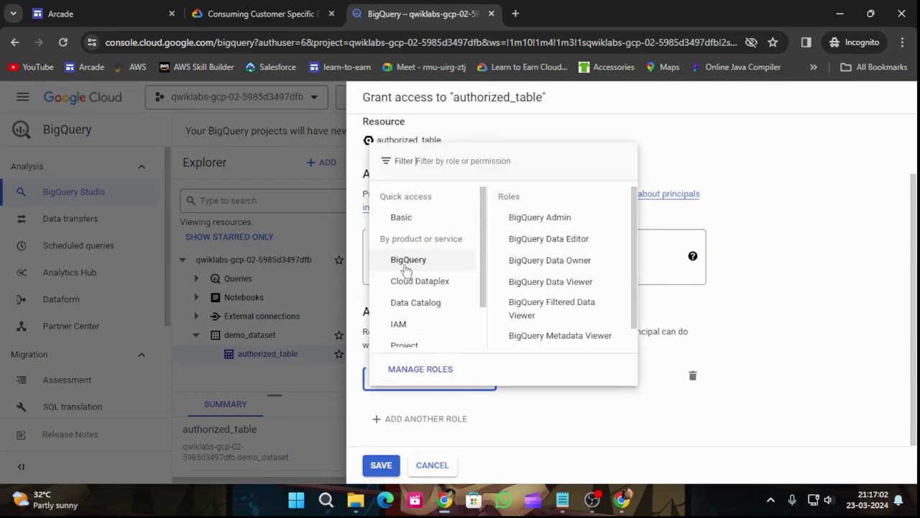
click(548, 288)
scroll(532, 360, down, 1)
click(382, 465)
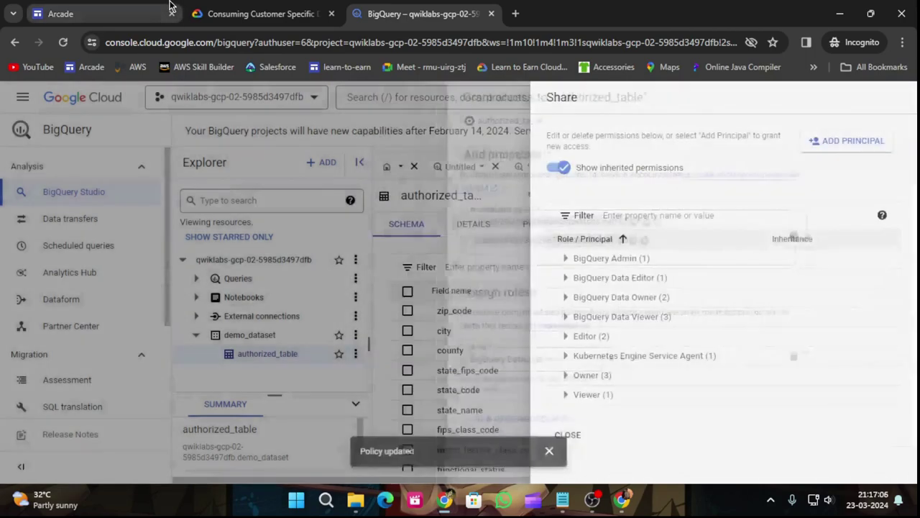
Return to the lab instructions and check the progress of the "Created an Authorized Table" task, repeating the check until it is accepted.
click(215, 10)
scroll(360, 354, down, 5)
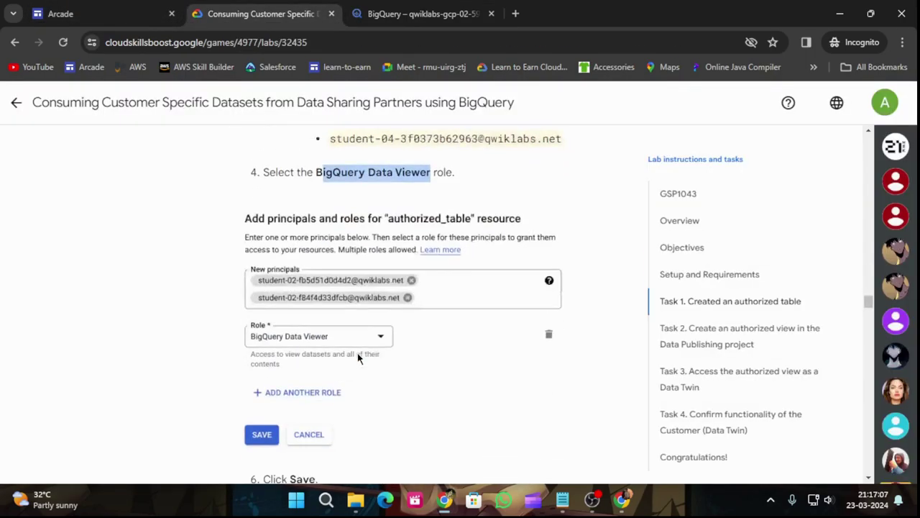
scroll(358, 353, down, 1)
click(350, 361)
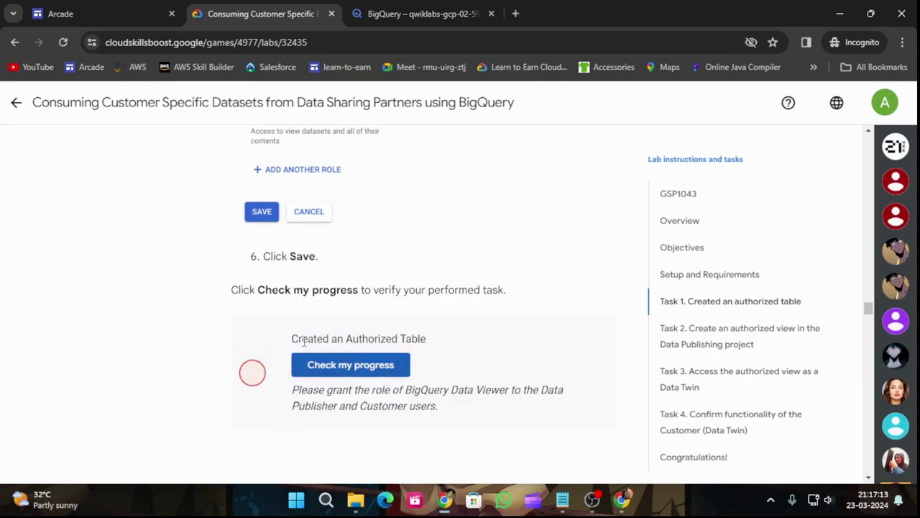
click(332, 374)
click(399, 367)
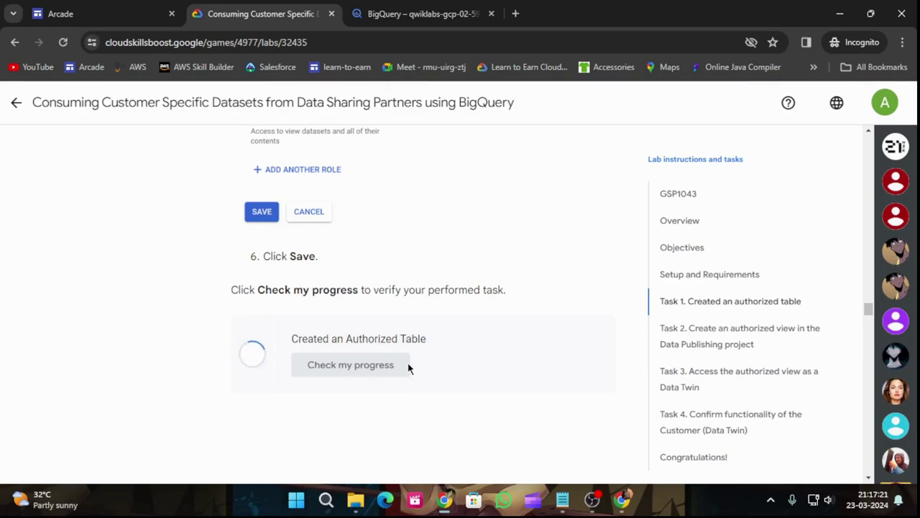
Read the start of Task 2 in the lab and open the Data Publisher Project Console from the lab pane.
scroll(420, 365, down, 5)
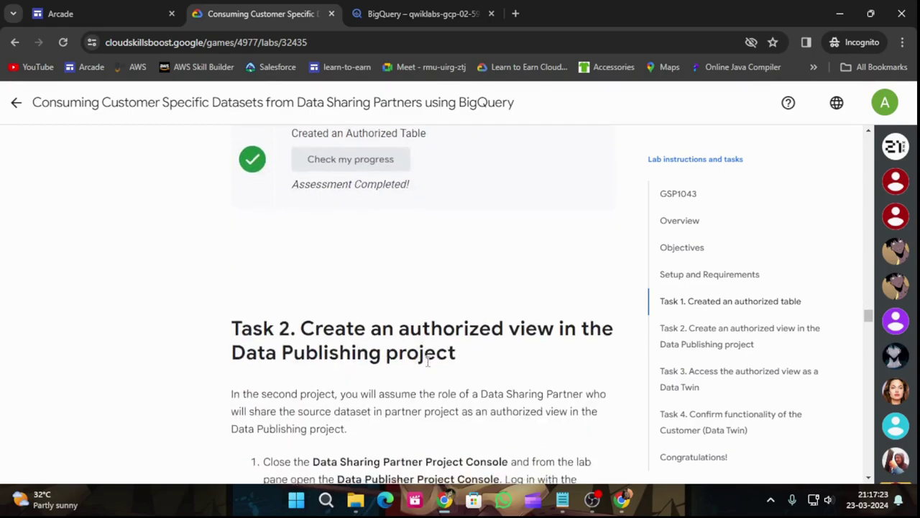
scroll(430, 365, down, 1)
drag(339, 281, 497, 284)
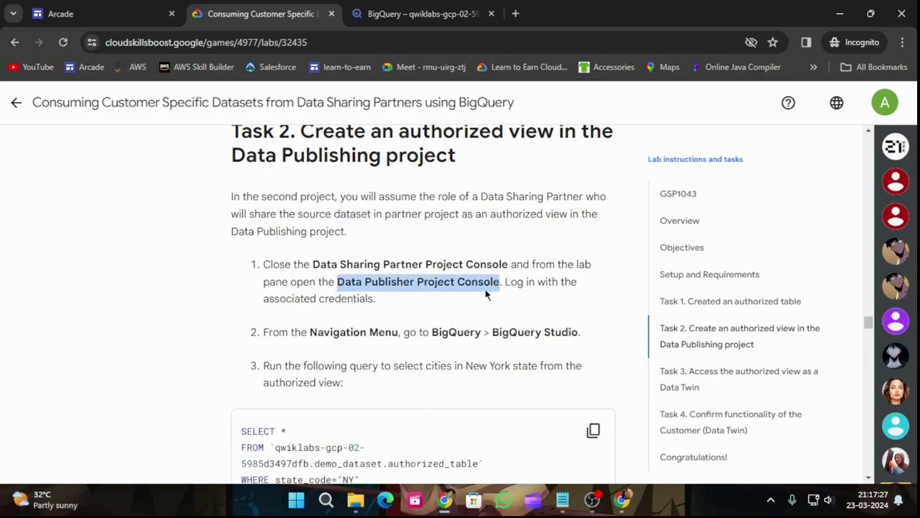
click(684, 193)
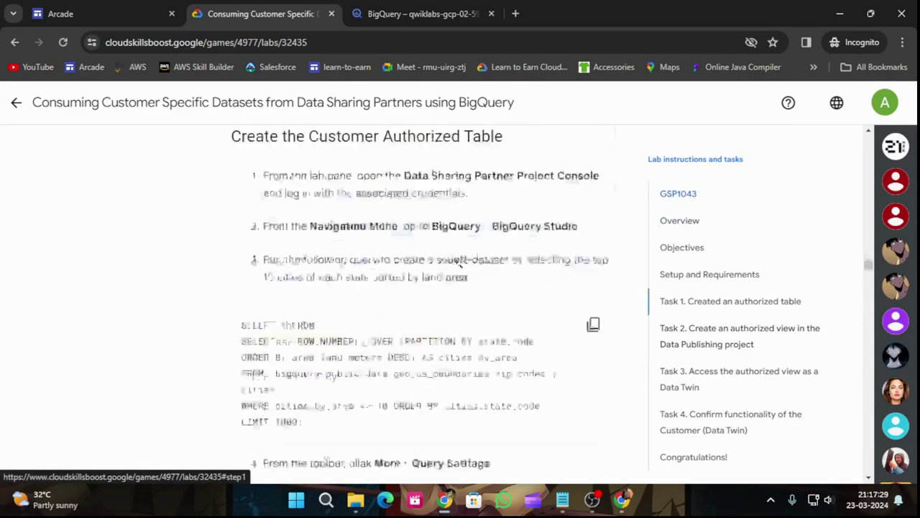
scroll(162, 284, up, 5)
scroll(167, 311, down, 1)
scroll(154, 337, up, 2)
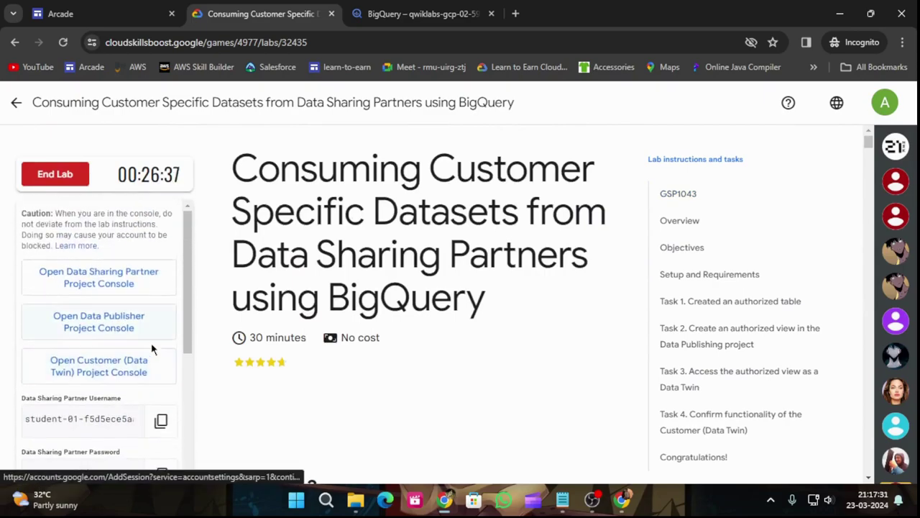
click(103, 324)
Copy the Data Publisher username from the lab and submit it as the account e-mail on the Google sign-in page.
click(264, 13)
scroll(96, 360, down, 2)
scroll(96, 371, down, 1)
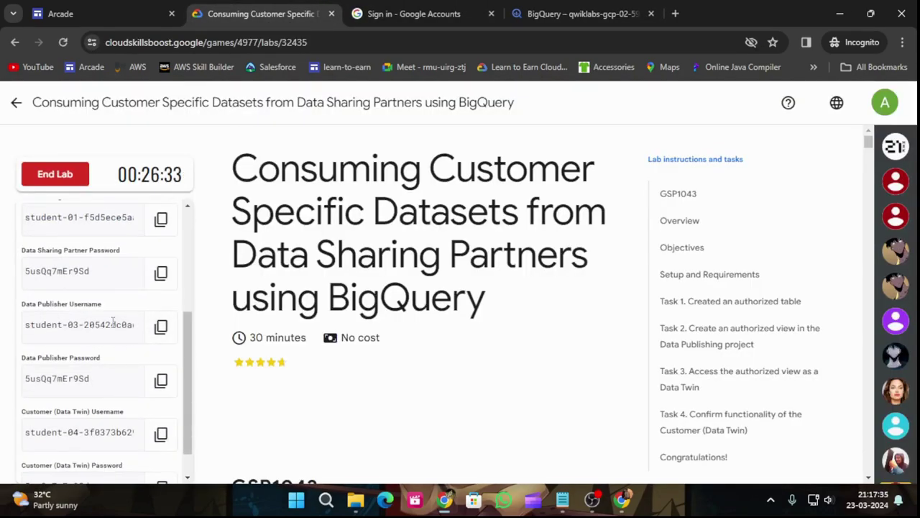
click(160, 327)
click(414, 13)
scroll(644, 408, down, 4)
scroll(612, 395, down, 2)
click(589, 364)
key(ctrl+v)
click(737, 356)
Copy the Data Publisher password from the lab, enter it to sign in and accept the new account notice.
click(229, 13)
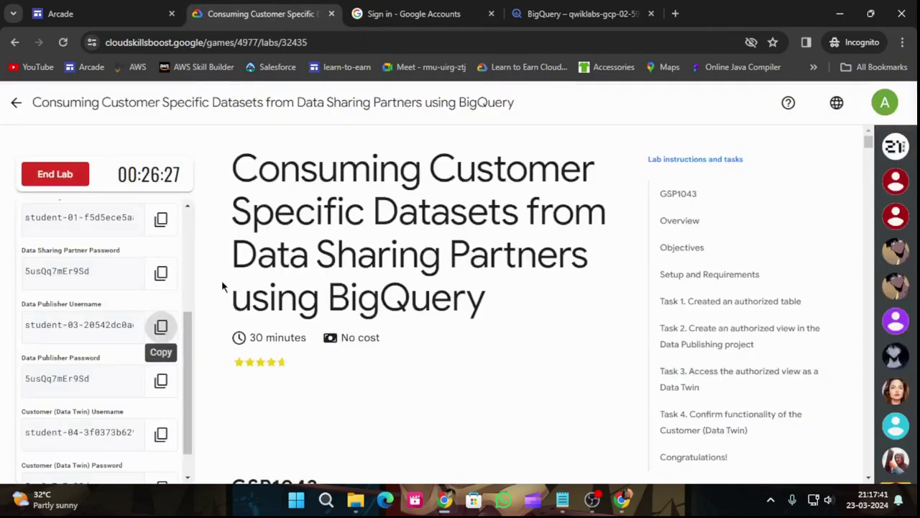
click(392, 13)
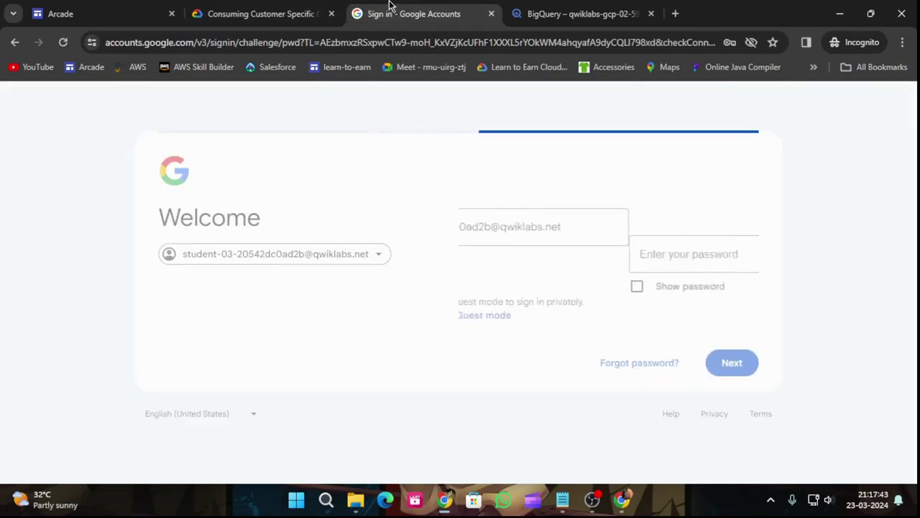
click(736, 361)
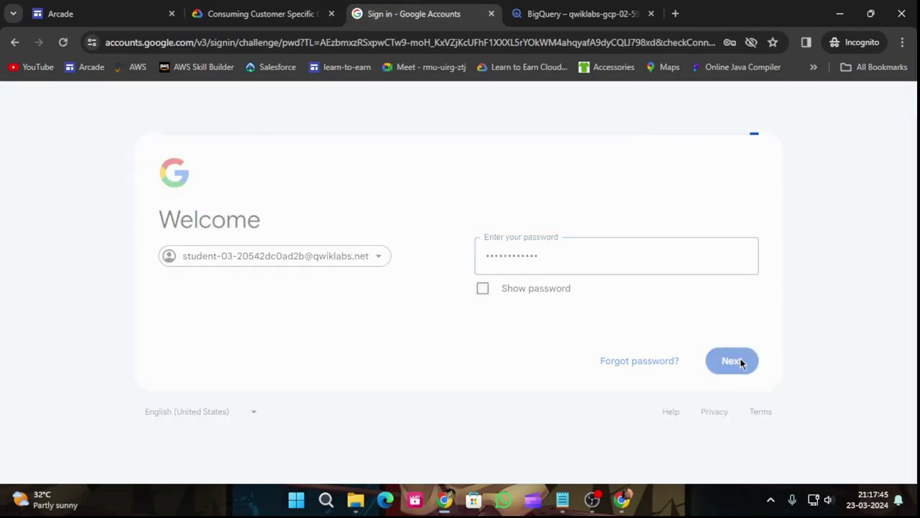
click(495, 453)
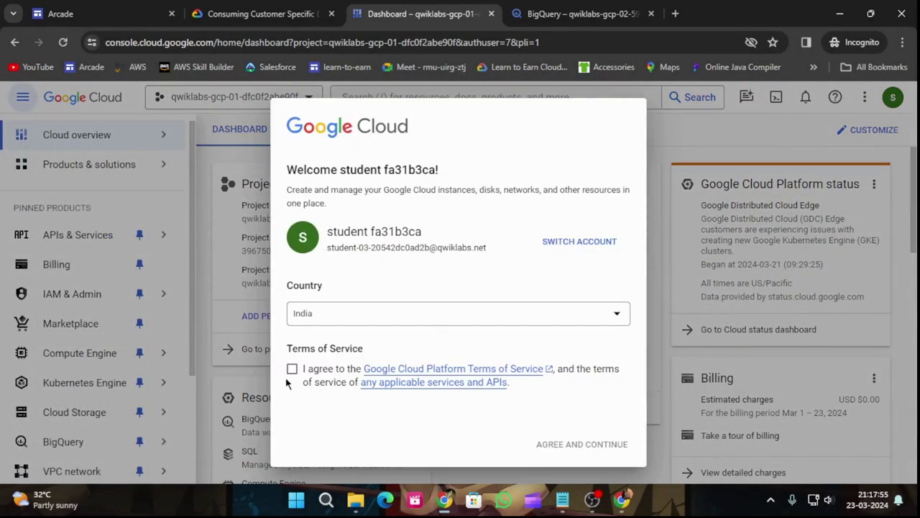
Agree to the Google Cloud Terms of Service, open BigQuery and dismiss its welcome message.
click(292, 368)
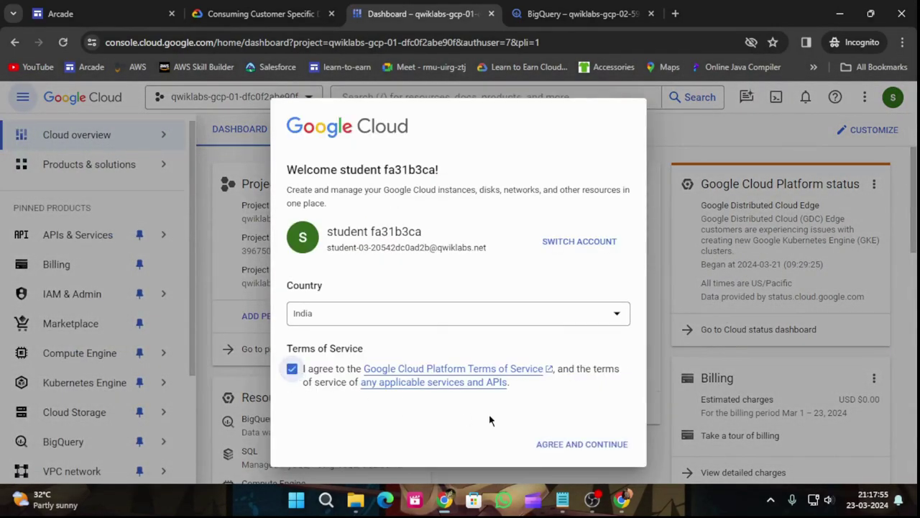
click(575, 444)
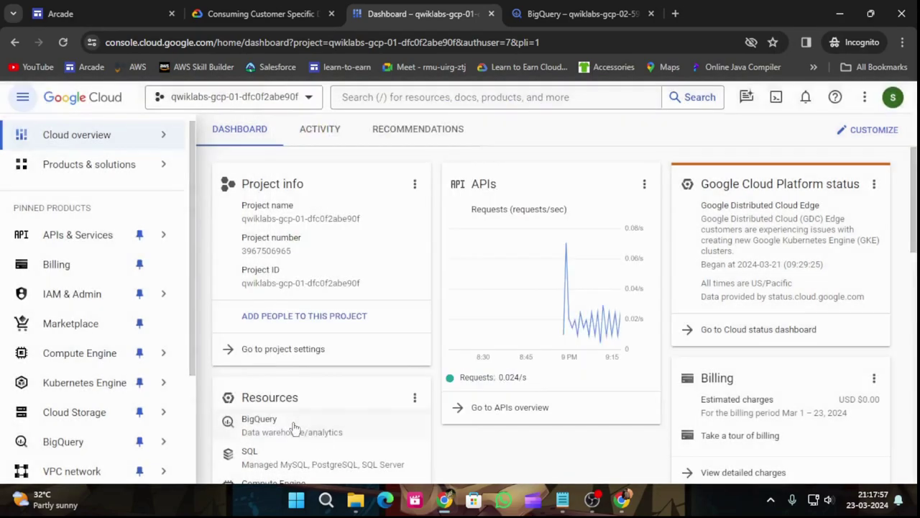
click(82, 446)
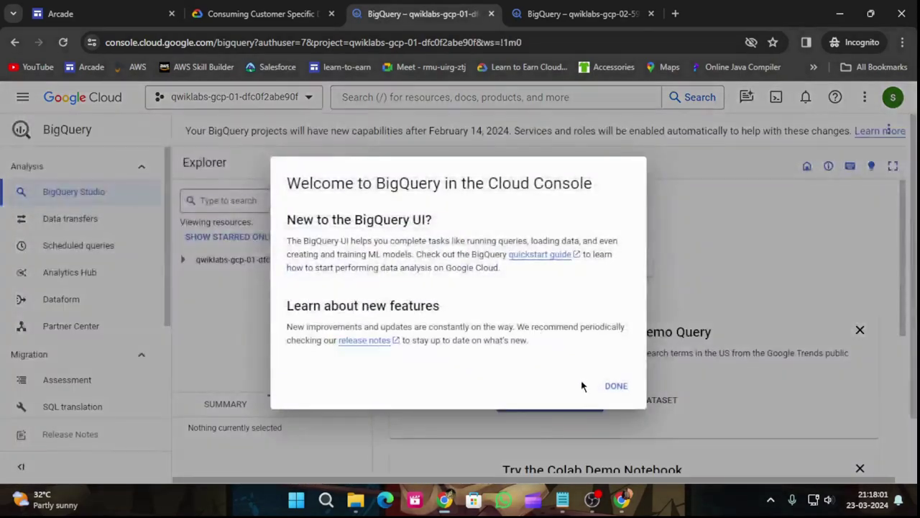
click(612, 384)
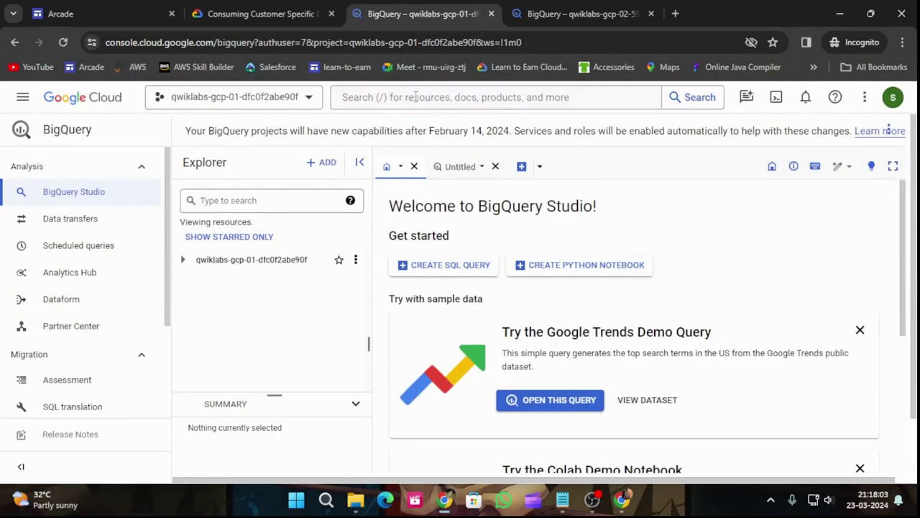
Copy the New York cities query from Task 2 of the lab and paste it into a new BigQuery query.
click(304, 10)
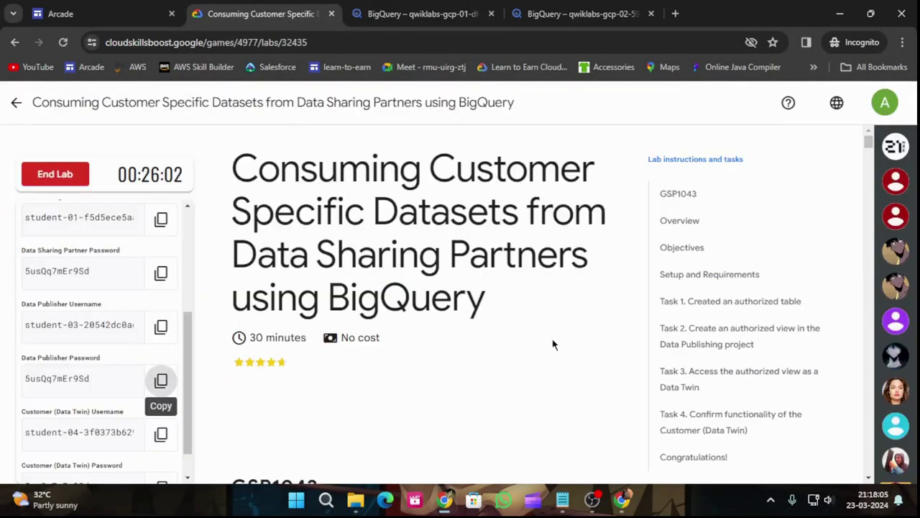
click(746, 335)
scroll(412, 385, down, 2)
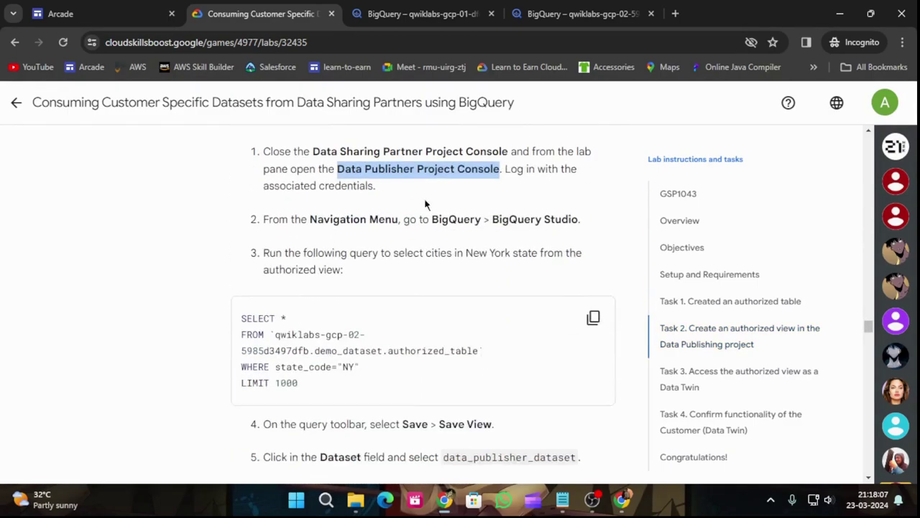
click(593, 317)
click(387, 9)
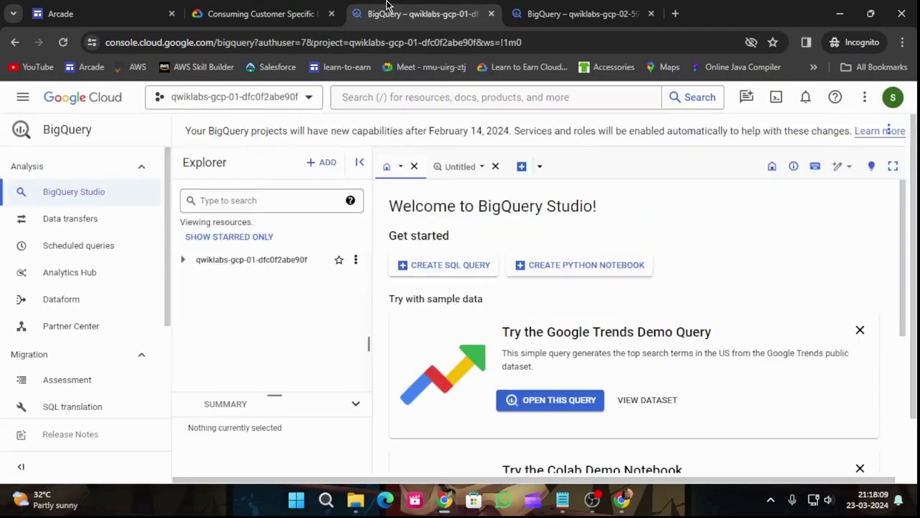
click(522, 166)
key(ctrl+v)
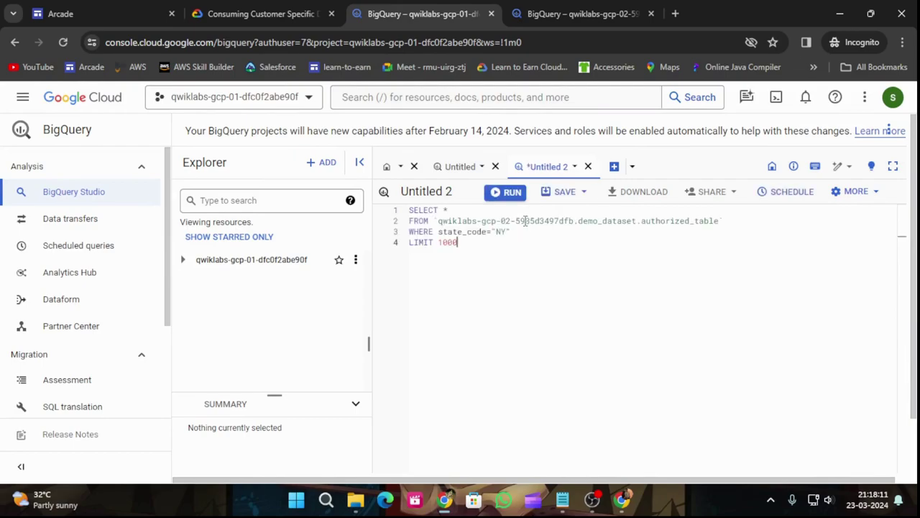
Look up the dataset for saving the view in the lab instructions, and run the New York cities query.
click(293, 9)
scroll(475, 286, down, 4)
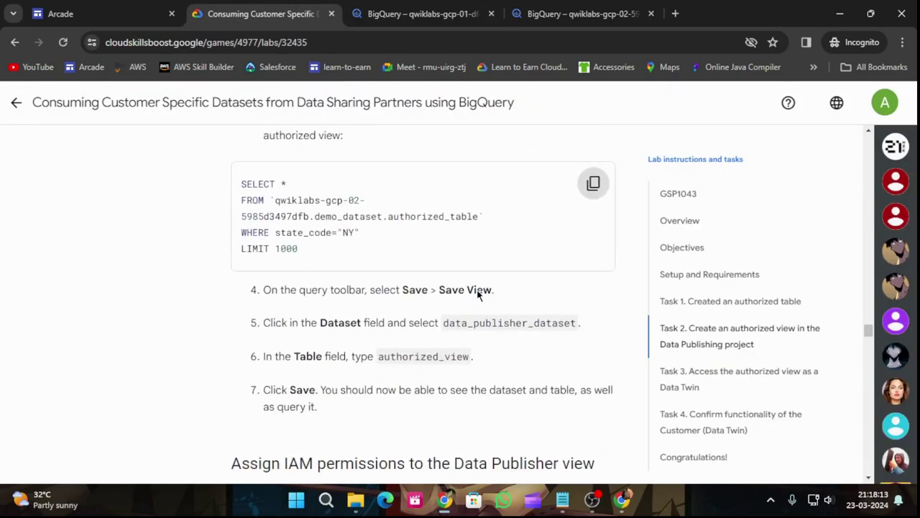
drag(444, 189, 578, 188)
click(425, 8)
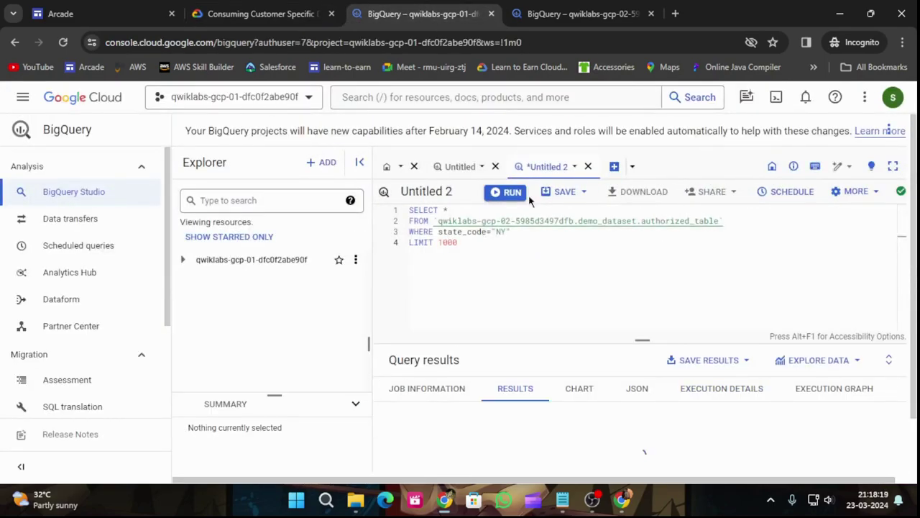
Save the query as a view in data_publisher_dataset, using the table name authorized_view copied from the lab.
click(555, 193)
click(579, 272)
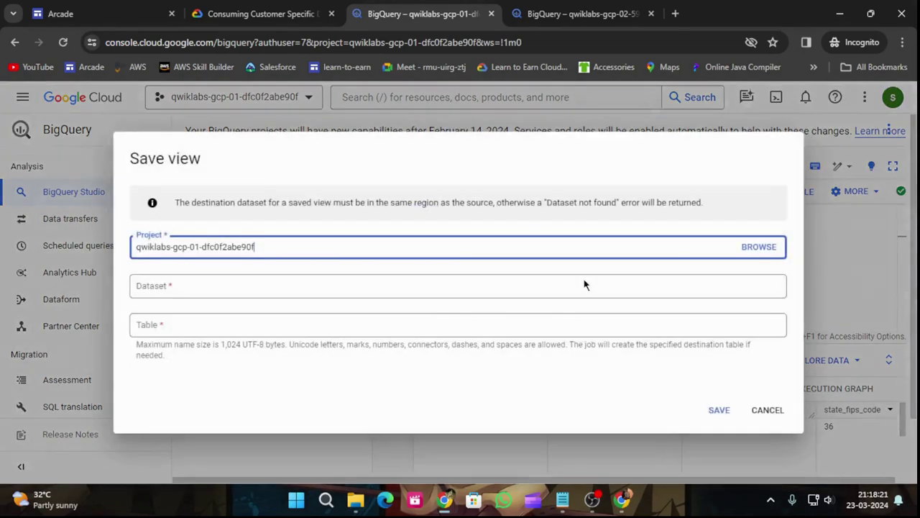
click(294, 286)
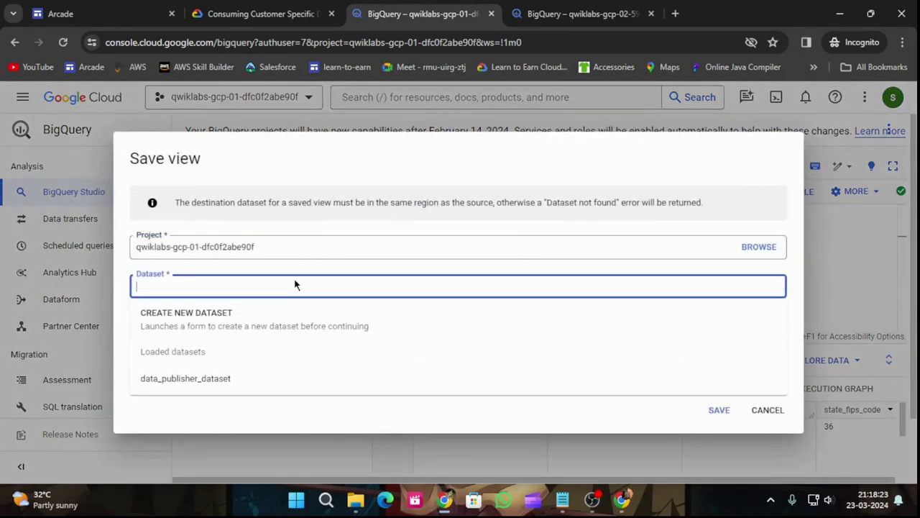
click(174, 380)
click(277, 9)
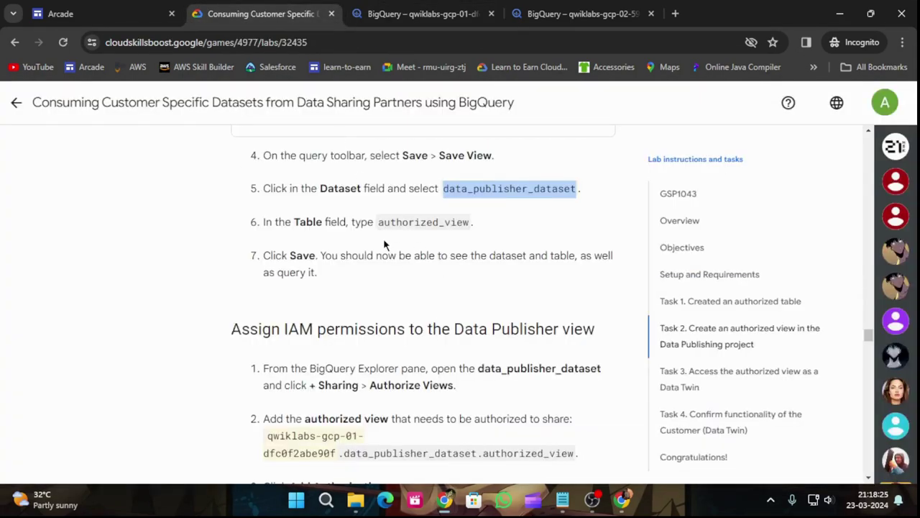
drag(379, 219, 465, 214)
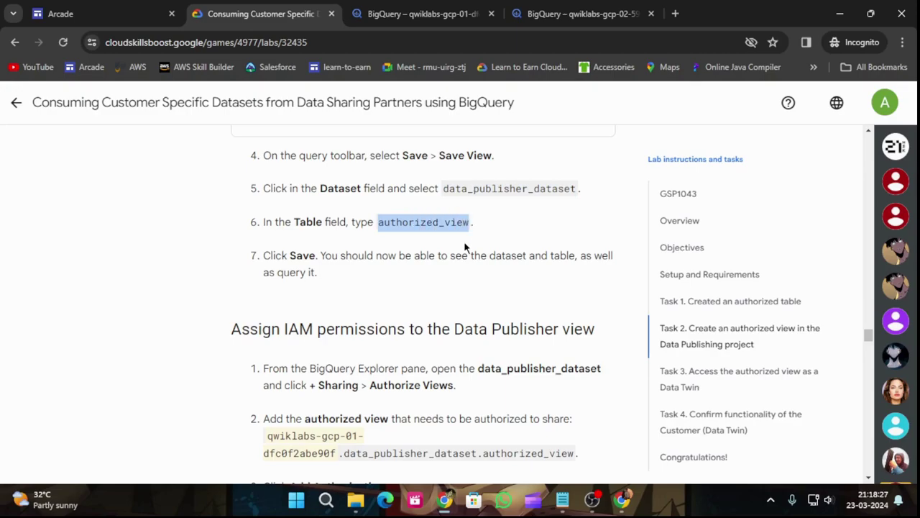
click(398, 11)
click(292, 320)
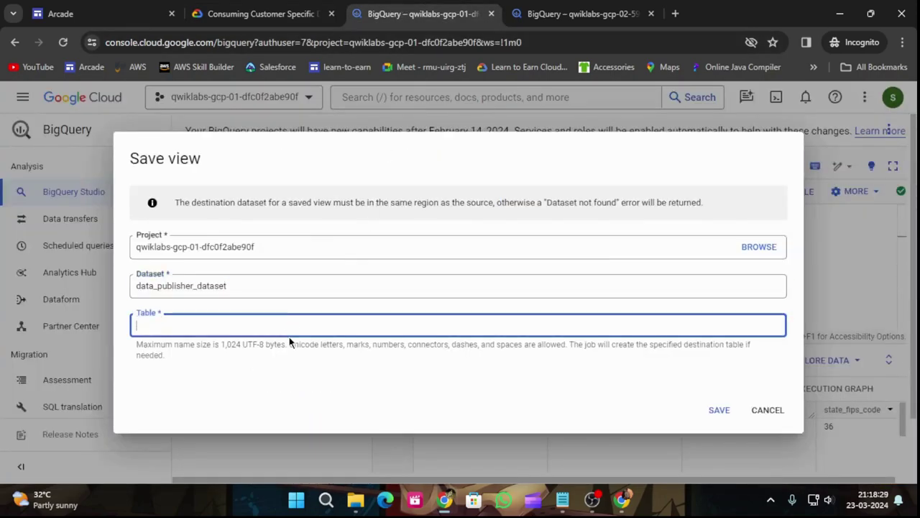
key(ctrl+v)
click(717, 410)
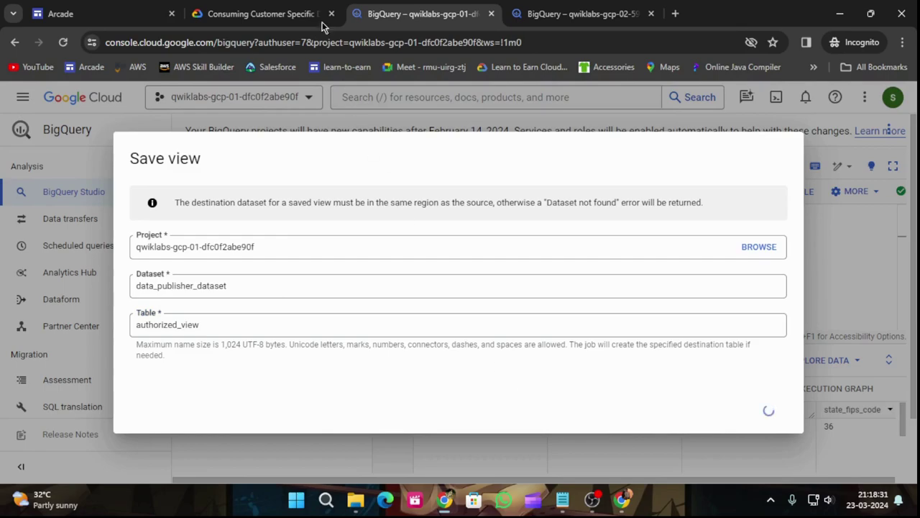
Copy the full path of the view to authorize from the lab's IAM permissions section and return to BigQuery.
click(277, 9)
scroll(396, 266, down, 3)
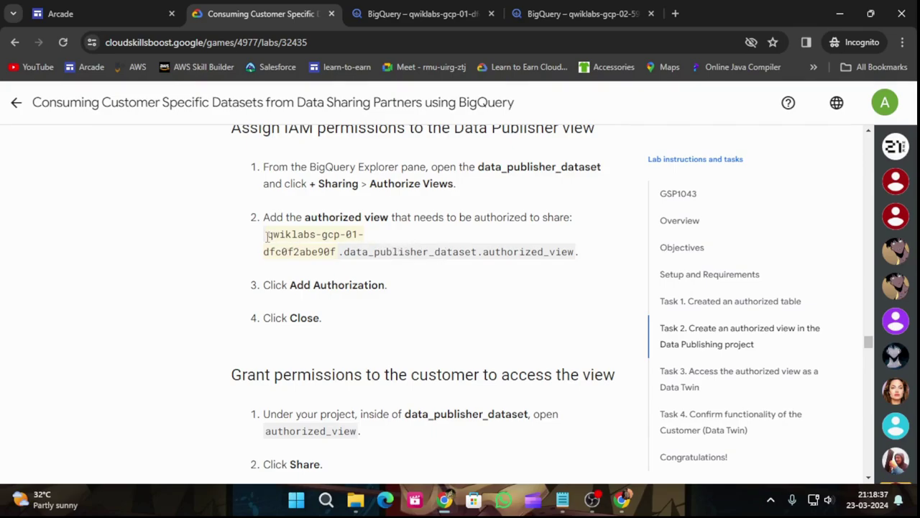
drag(267, 238, 569, 250)
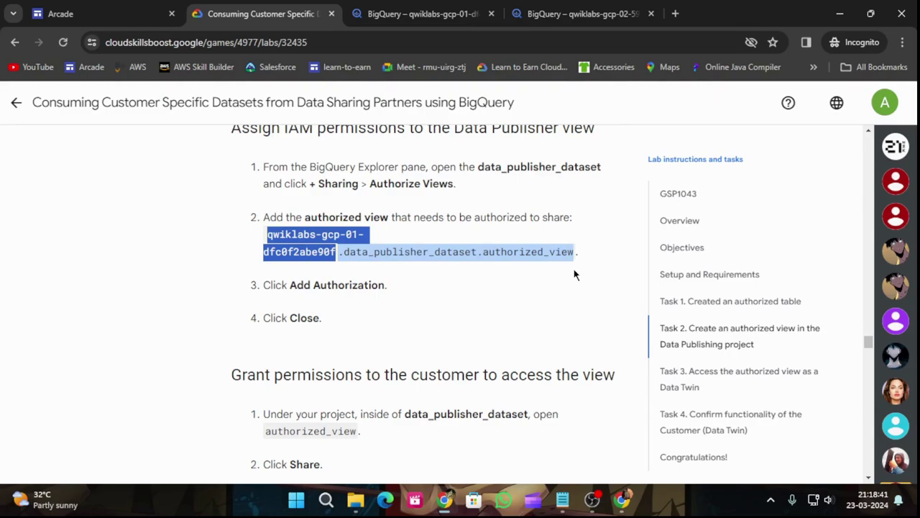
click(424, 13)
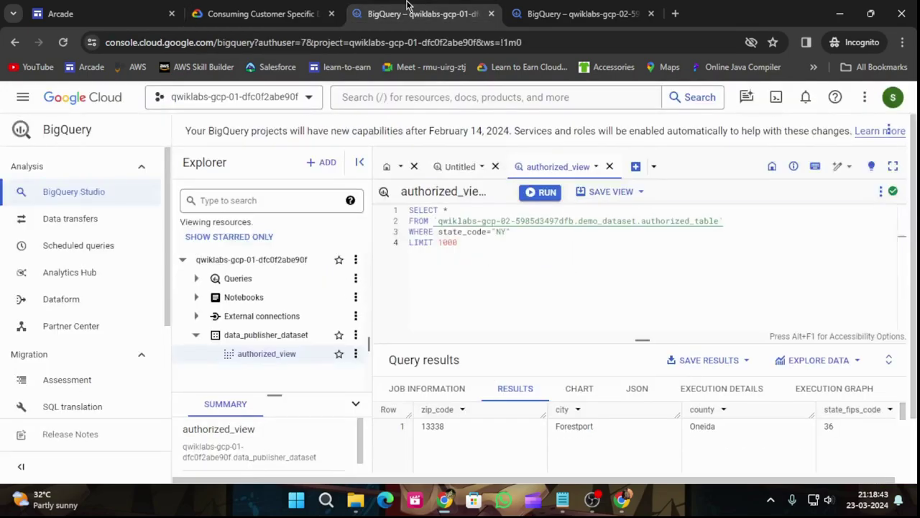
Open data_publisher_dataset and bring up its authorized views sharing settings, as the lab instructs.
scroll(291, 313, down, 1)
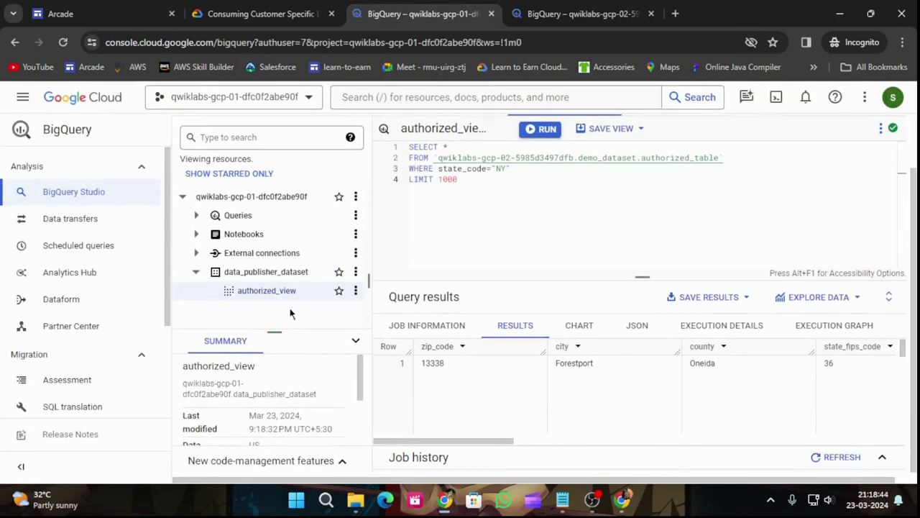
click(264, 272)
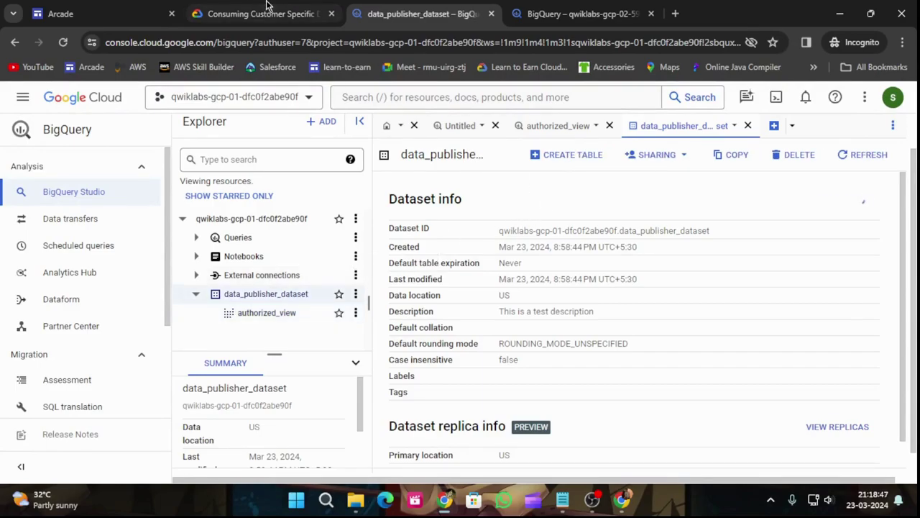
click(273, 9)
click(424, 10)
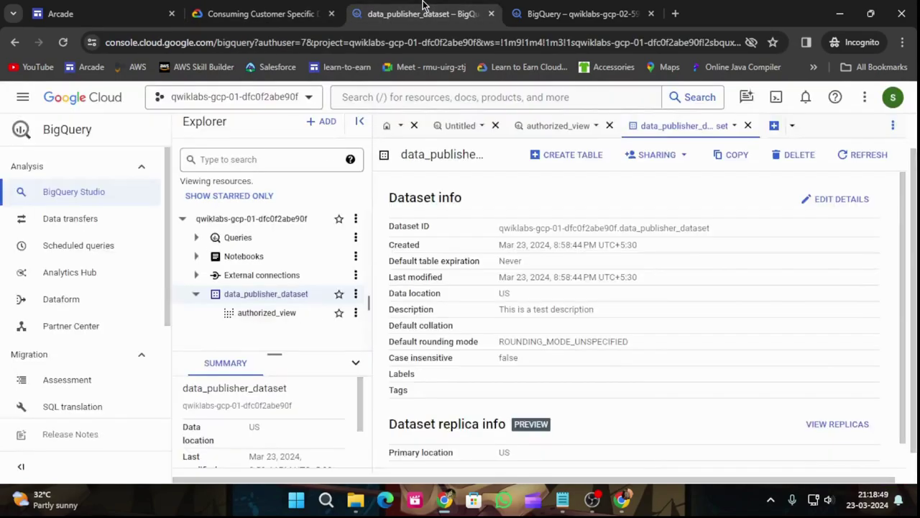
click(655, 154)
click(667, 221)
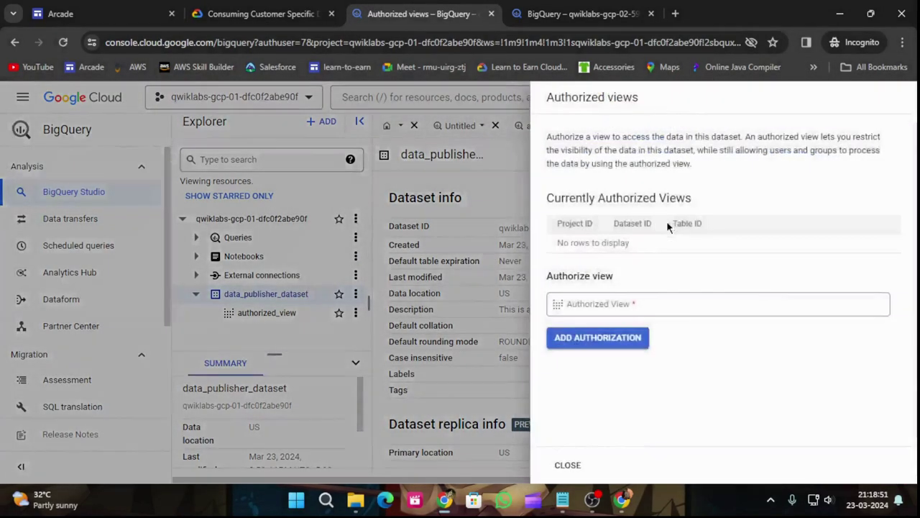
Authorize the view qwiklabs-gcp-01-dfc0f2abe90f.data_publisher_dataset.authorized_view for the dataset, close the settings and return to the lab instructions.
click(652, 303)
text(qwiklabs-gcp-01-dfc0f2abe90f.data_publisher_dataset.authorized_view)
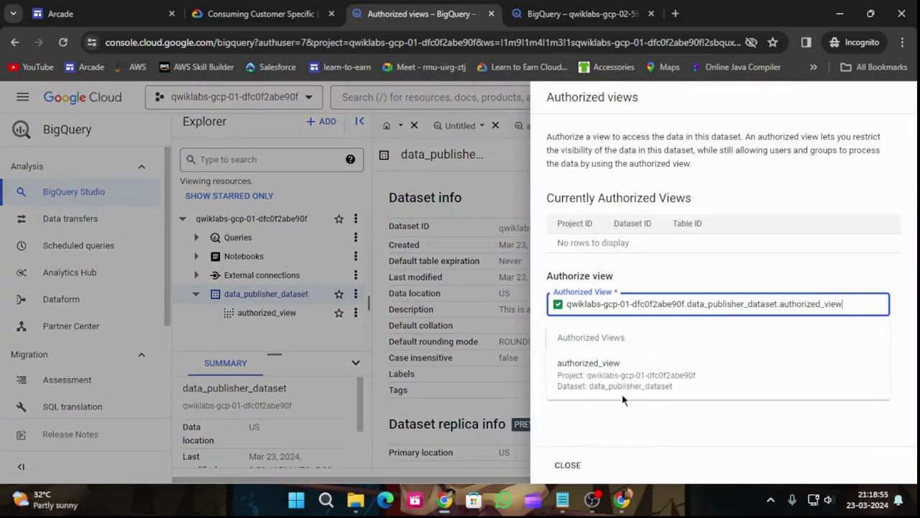
click(615, 379)
click(589, 345)
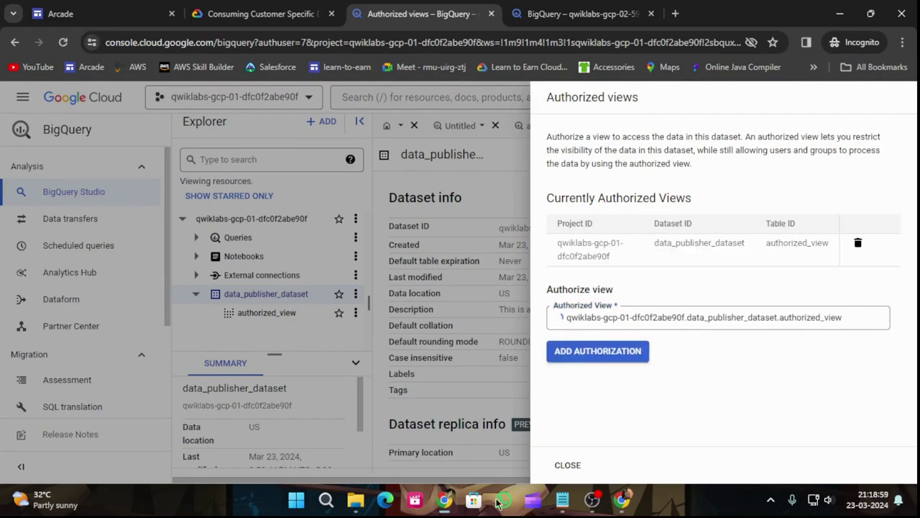
click(568, 466)
click(278, 6)
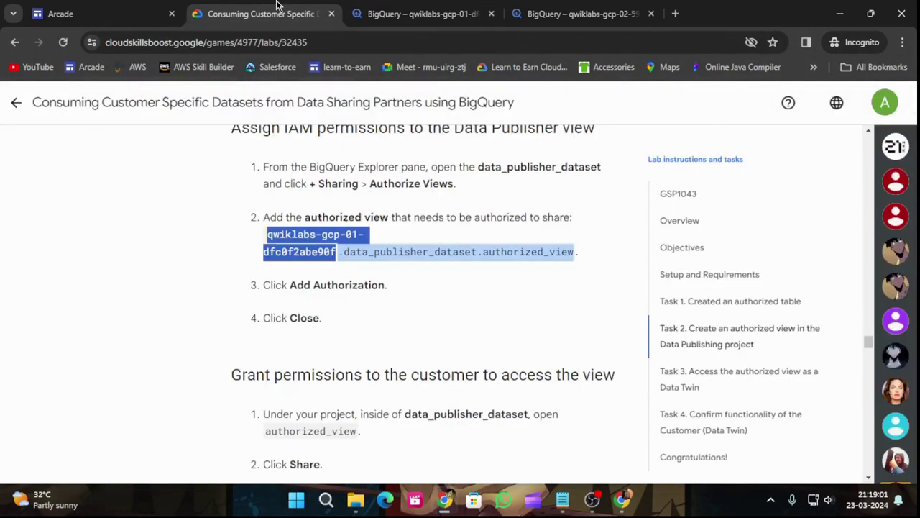
Open authorized_view in data_publisher_dataset and copy the customer user's e-mail from the lab's permission instructions.
scroll(373, 320, down, 3)
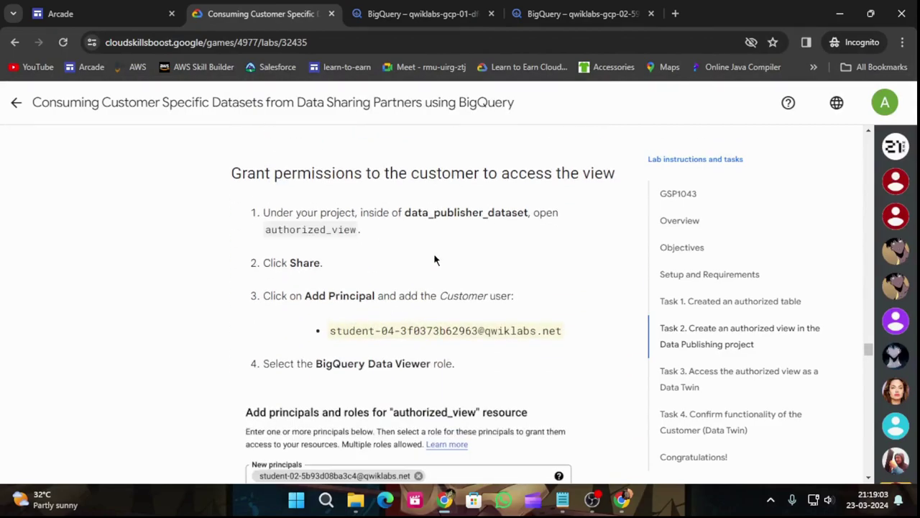
click(421, 14)
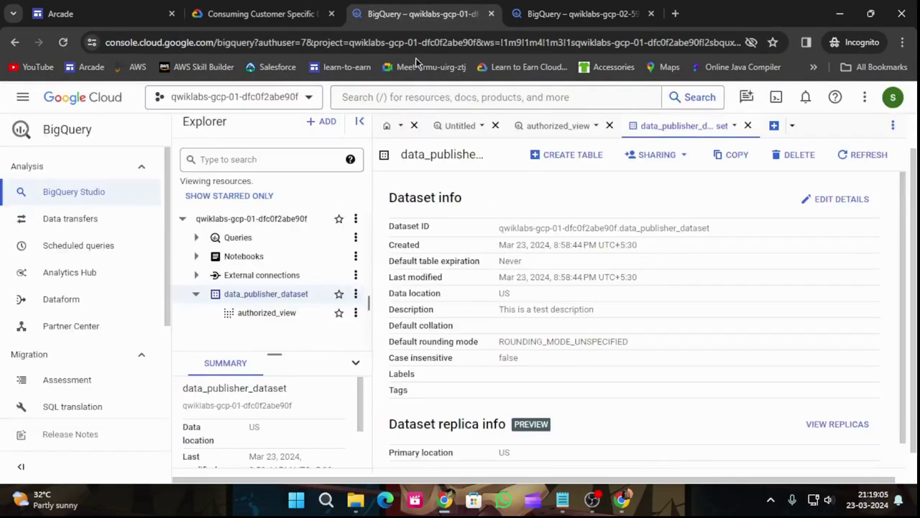
click(259, 313)
click(262, 14)
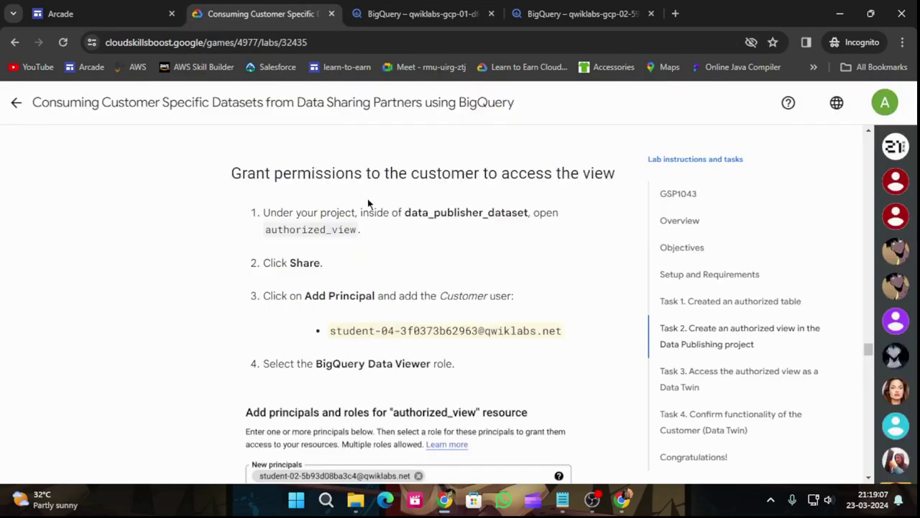
drag(326, 338, 563, 324)
key(ctrl+c)
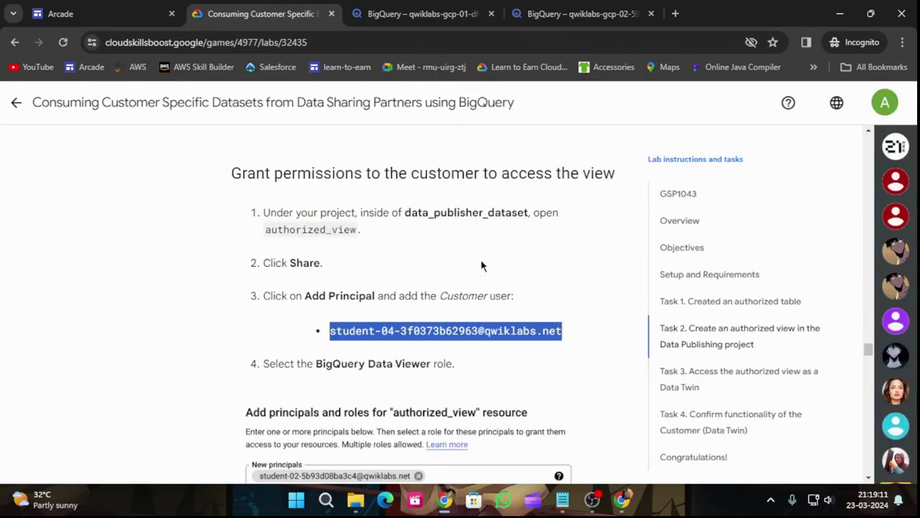
Open the sharing settings of authorized_view and add the customer user's e-mail as a new principal.
click(421, 14)
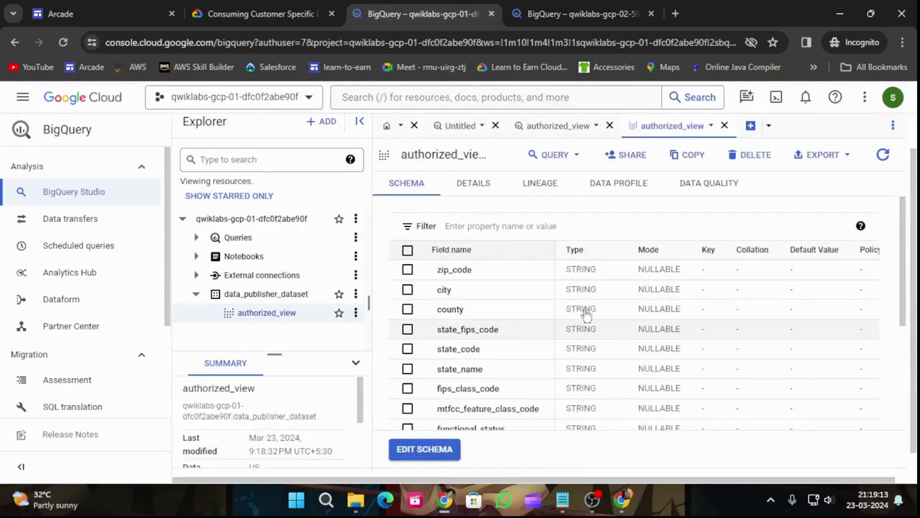
click(249, 8)
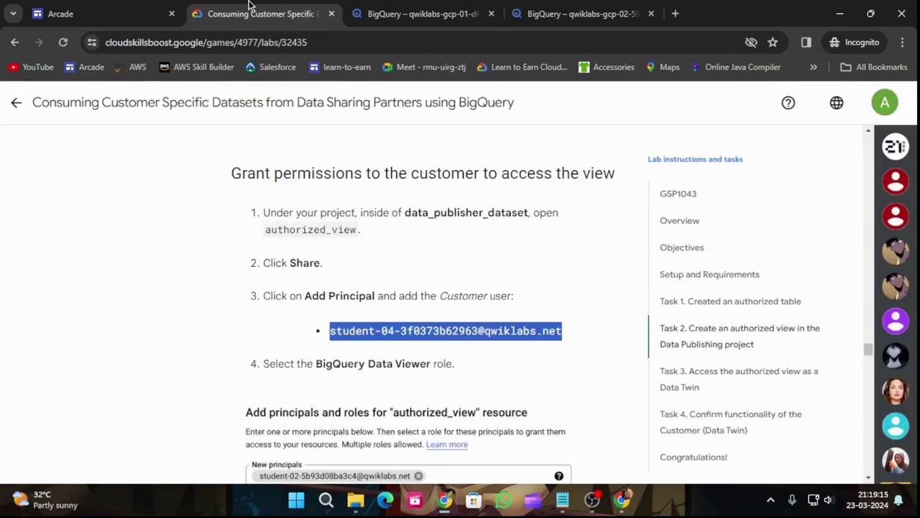
click(407, 9)
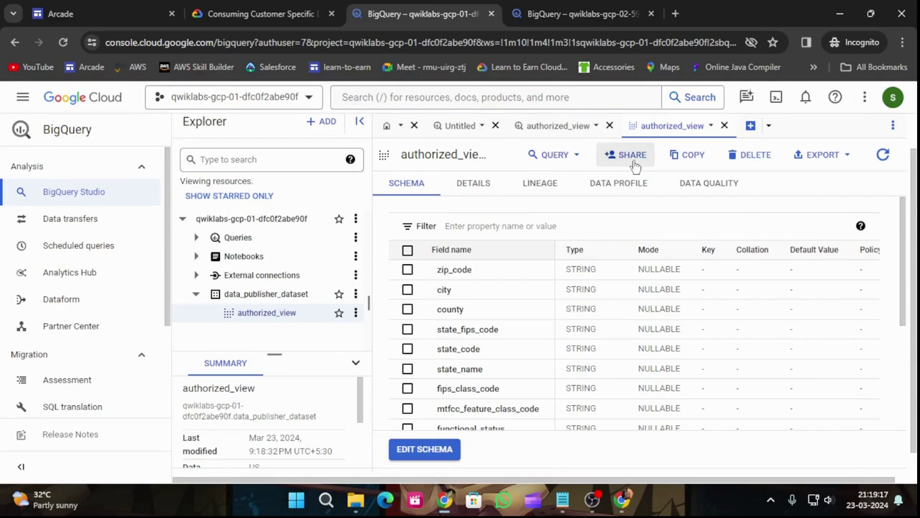
click(633, 158)
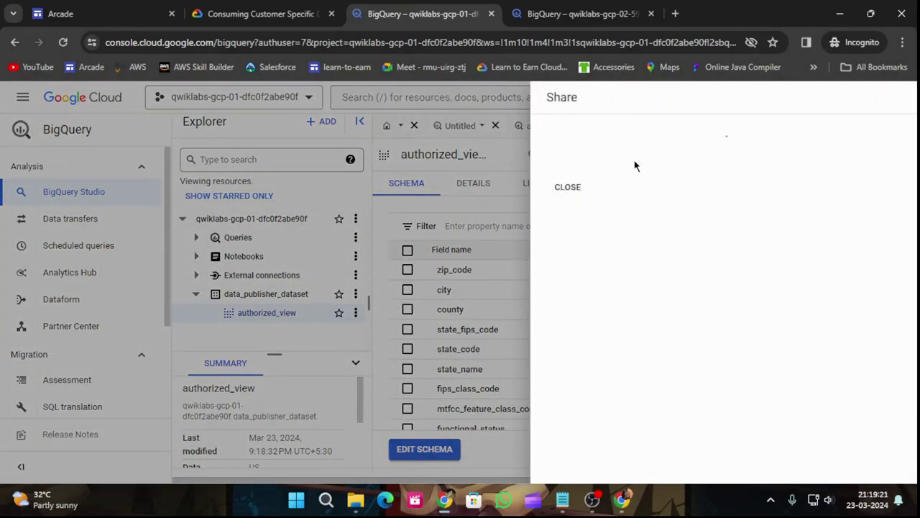
click(837, 142)
click(535, 312)
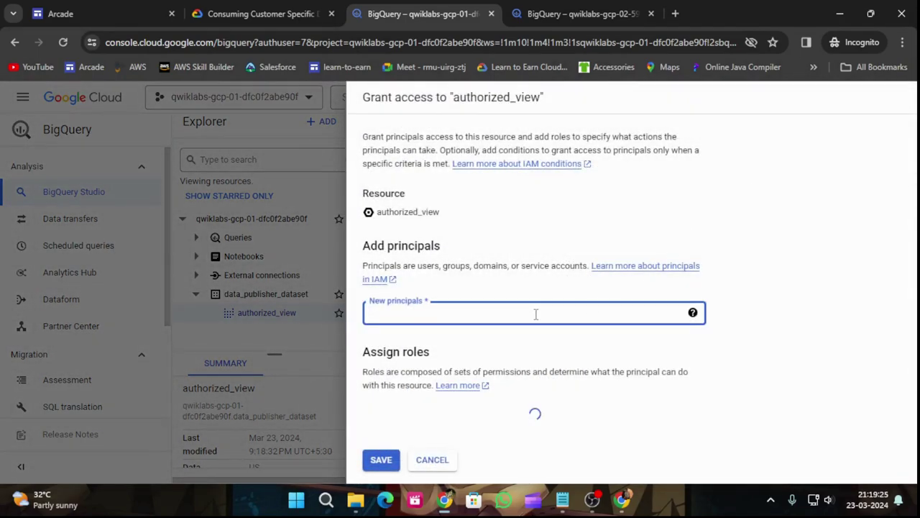
key(ctrl+v)
Assign the BigQuery Data Viewer role to the customer principal, compare it with the lab's example and save the access grant.
click(464, 423)
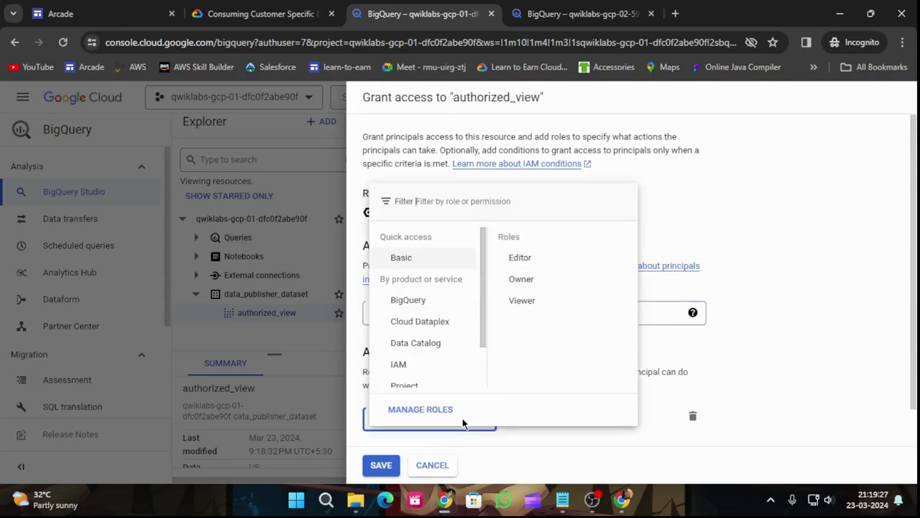
mouse_move(425, 306)
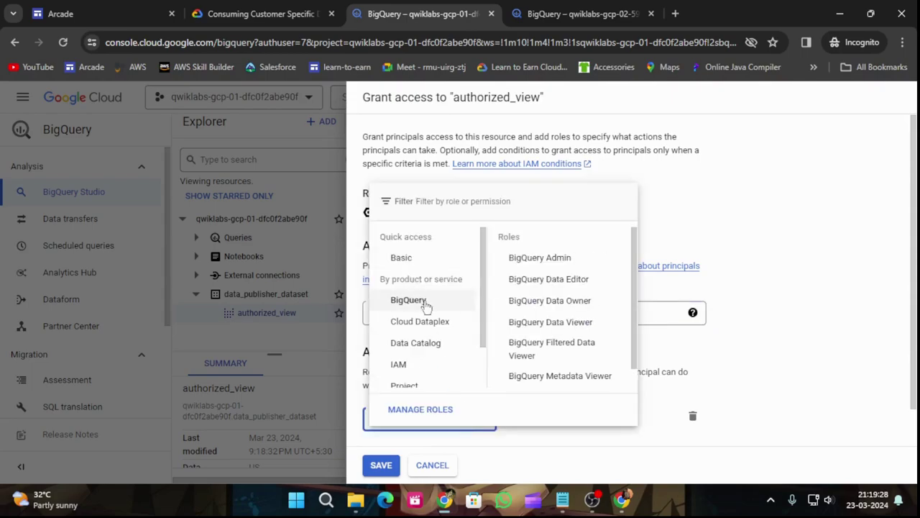
click(575, 321)
click(277, 14)
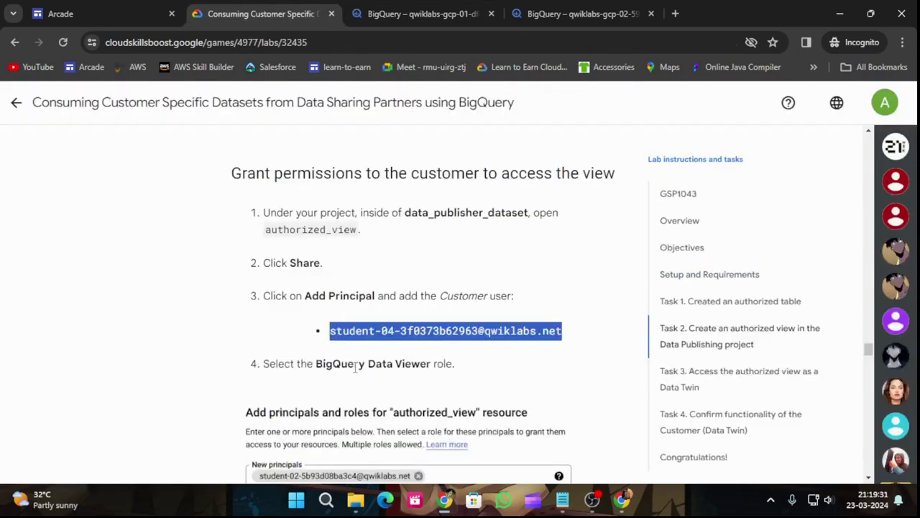
scroll(445, 334, down, 5)
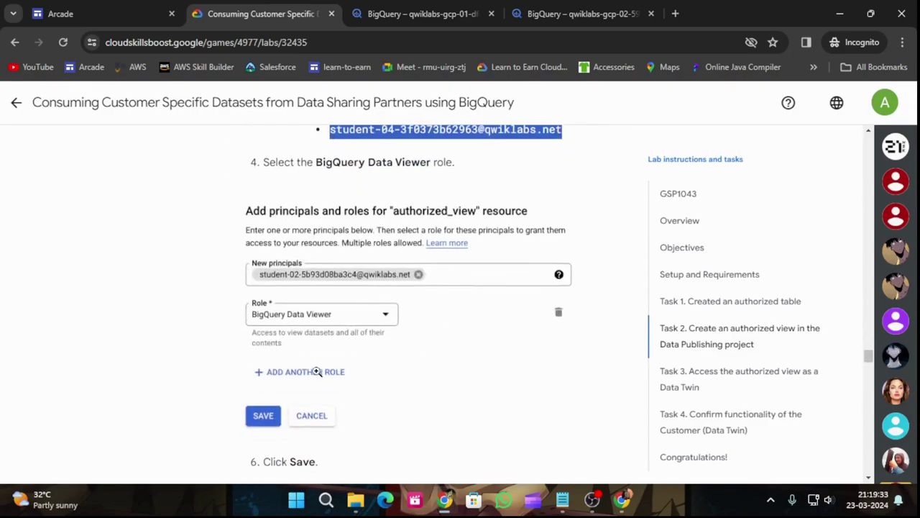
click(413, 13)
click(381, 465)
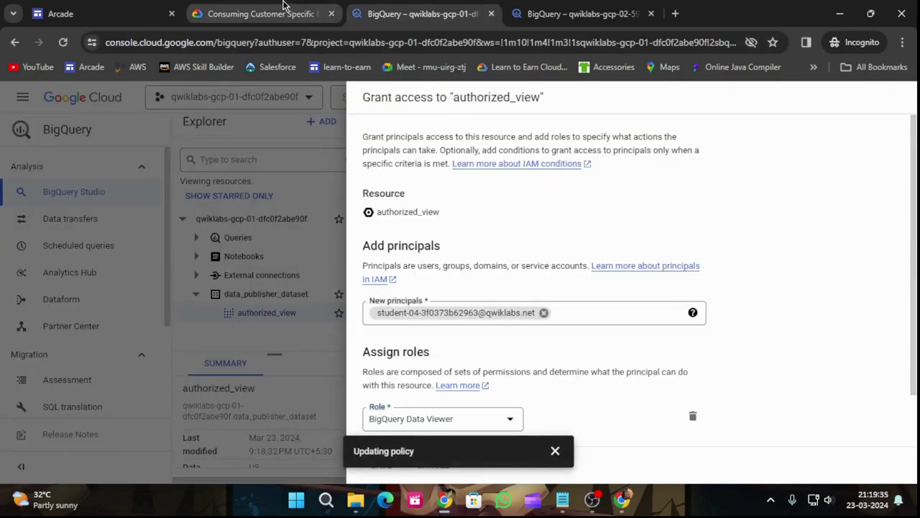
Close the sharing settings of authorized_view and check the lab progress for creating an authorized view in the Data Publishing project.
click(277, 13)
scroll(368, 387, down, 3)
click(373, 372)
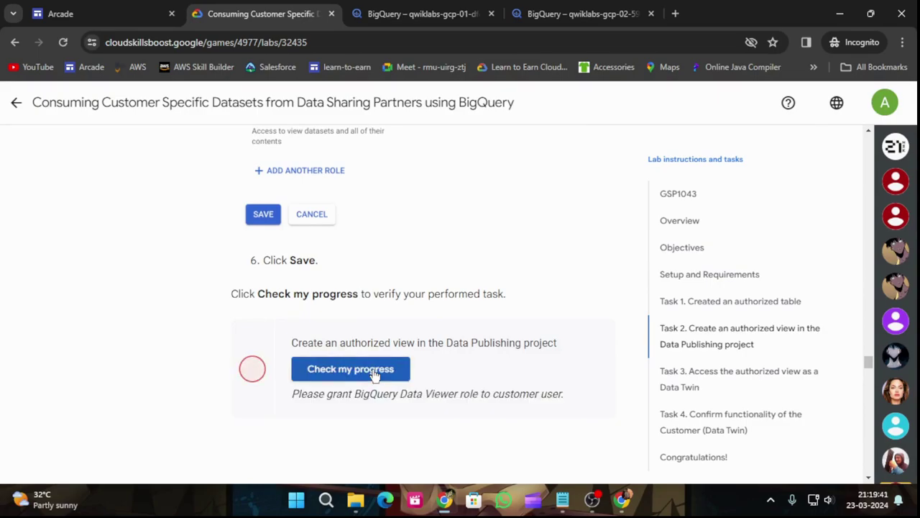
click(414, 8)
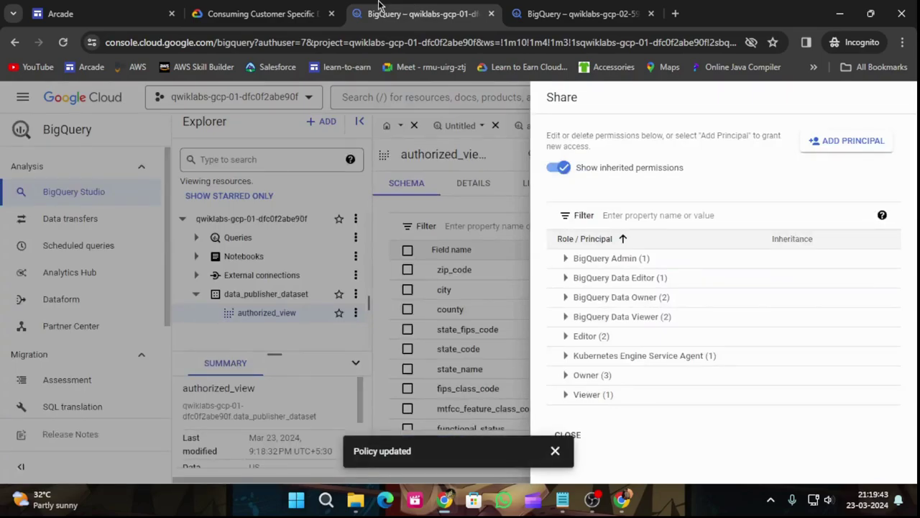
click(555, 451)
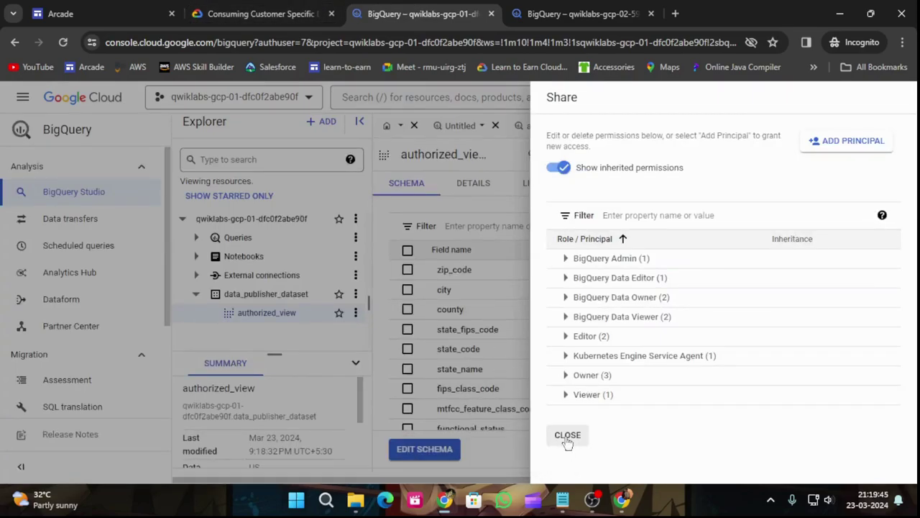
click(568, 440)
key(ctrl+shift+Tab)
click(384, 371)
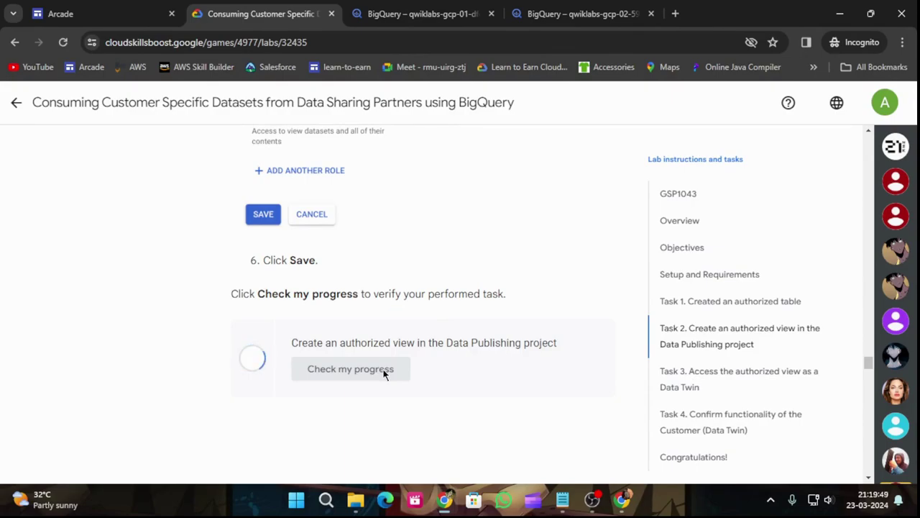
Read the first instruction of Task 3 and open the Customer (Data Twin) Project Console from the lab's credentials pane.
scroll(384, 372, down, 5)
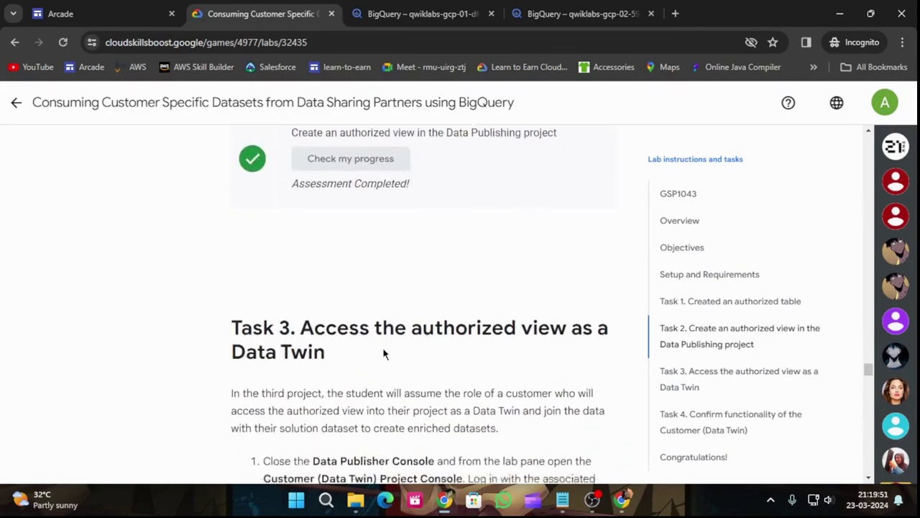
drag(272, 287, 466, 286)
click(692, 195)
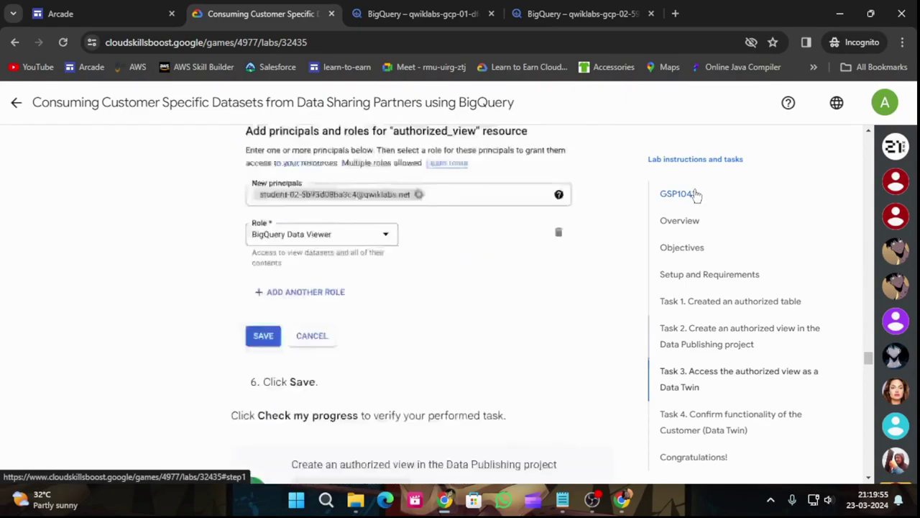
scroll(140, 359, down, 2)
click(86, 305)
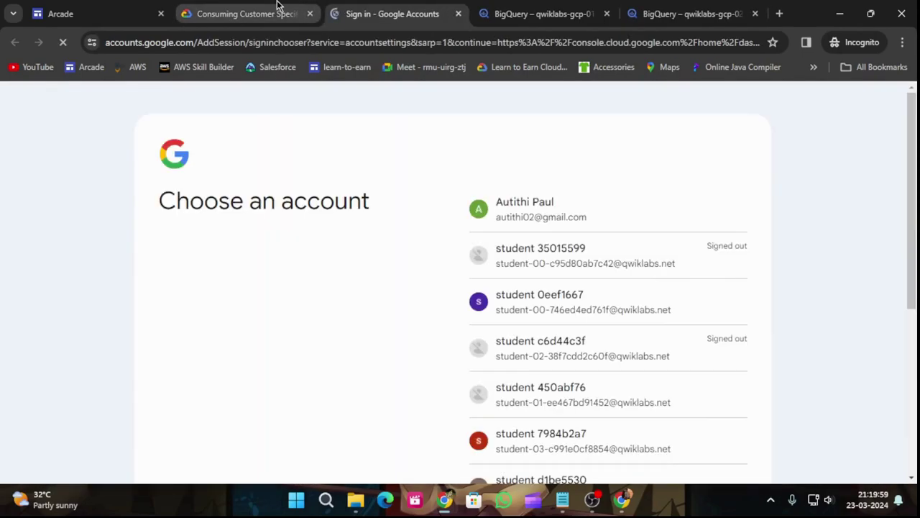
Copy the Customer (Data Twin) username from the lab and submit it as another account on the Google sign-in page.
click(277, 7)
scroll(108, 324, down, 8)
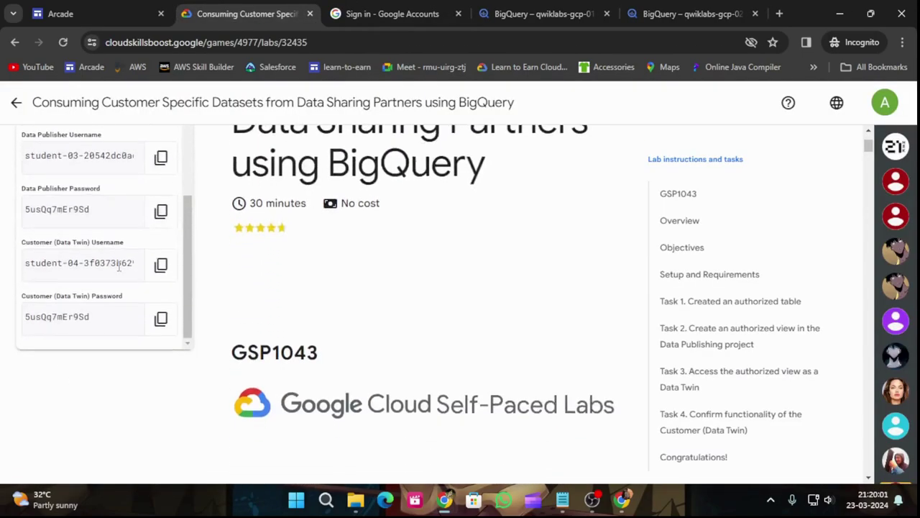
click(160, 263)
click(392, 13)
scroll(576, 366, down, 3)
scroll(620, 395, down, 2)
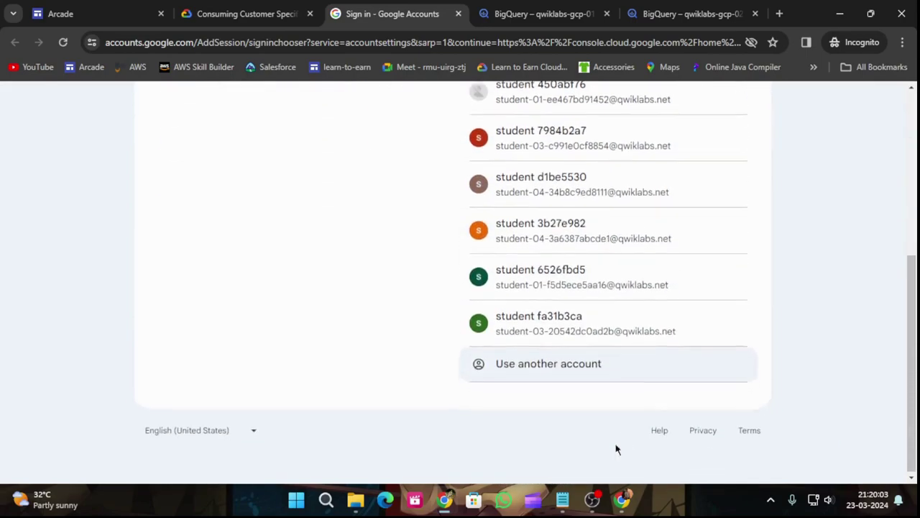
click(540, 380)
key(ctrl+v)
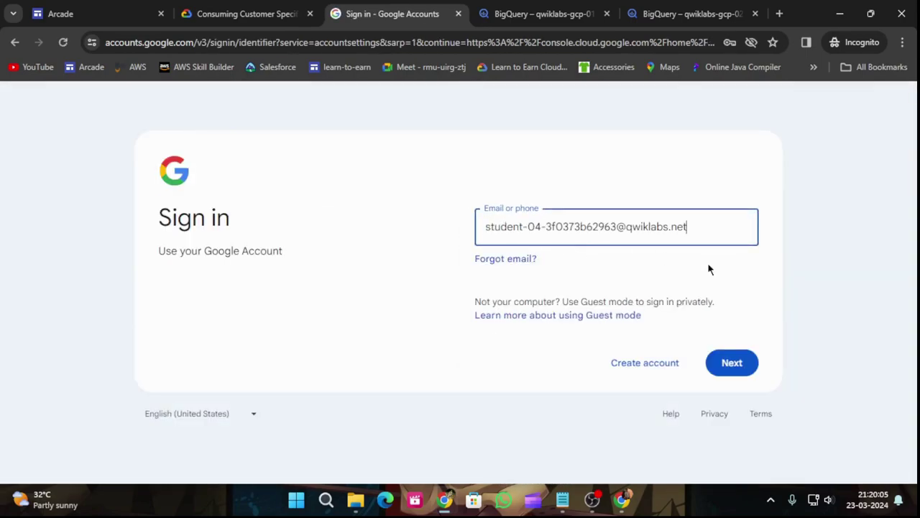
click(740, 374)
Copy the Customer (Data Twin) password from the lab and submit it to sign in to the customer account.
click(270, 9)
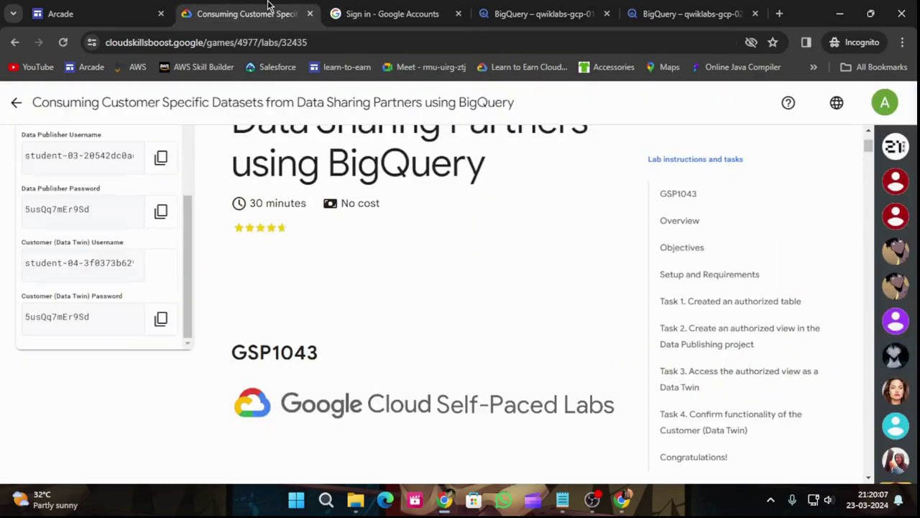
click(160, 318)
click(354, 7)
key(ctrl+v)
click(721, 366)
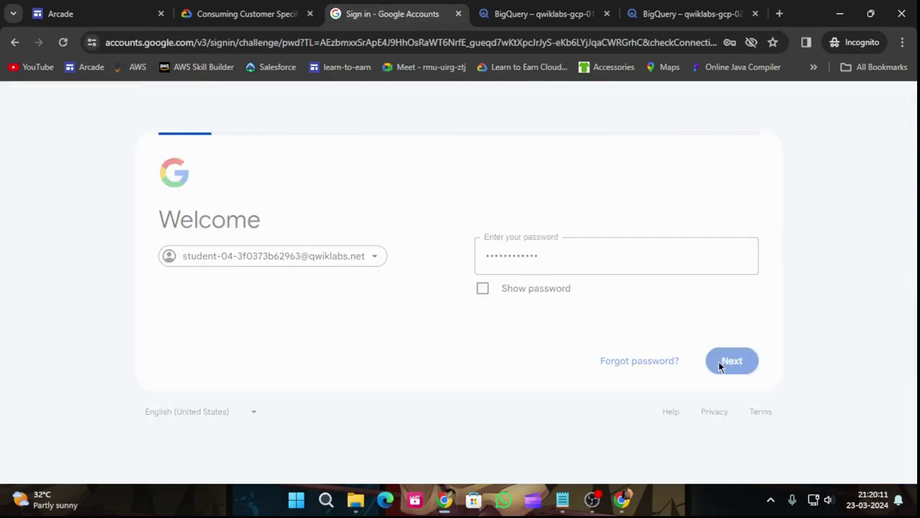
Accept the new account notice and the Google Cloud terms of service, open BigQuery and dismiss its welcome message.
click(454, 455)
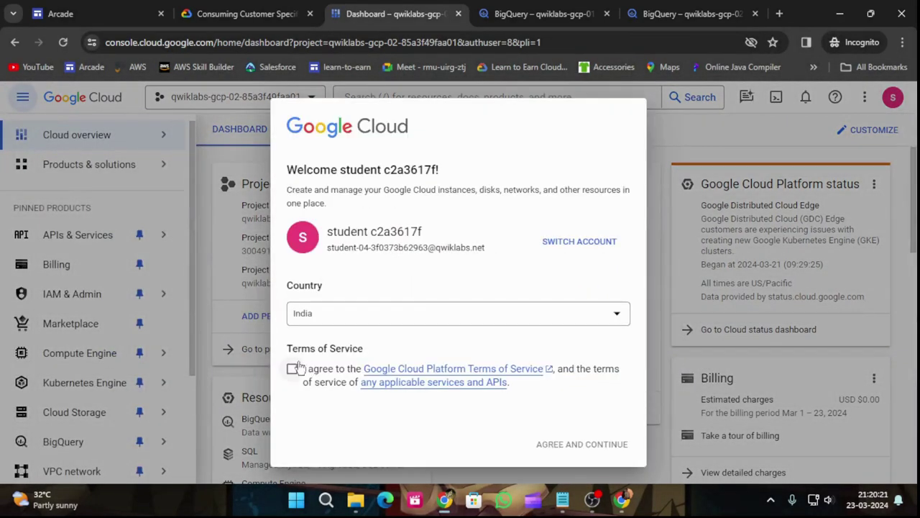
click(293, 368)
click(573, 446)
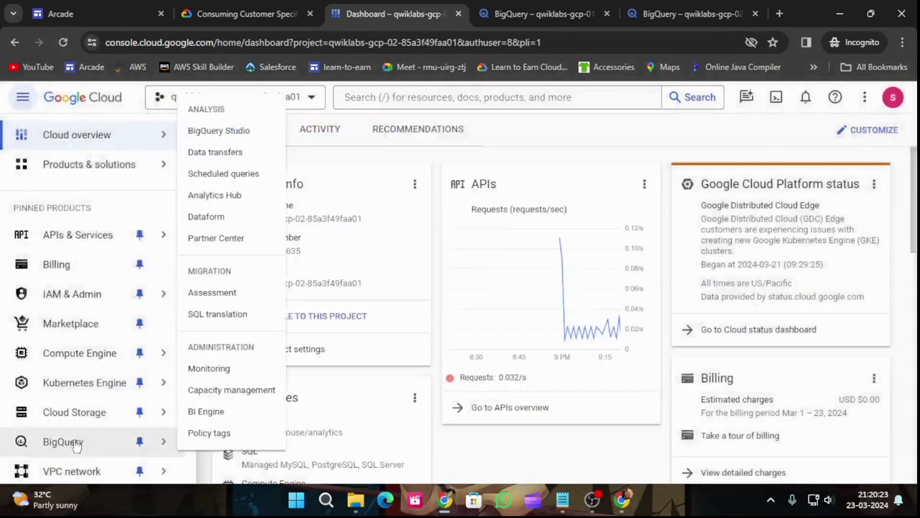
click(76, 442)
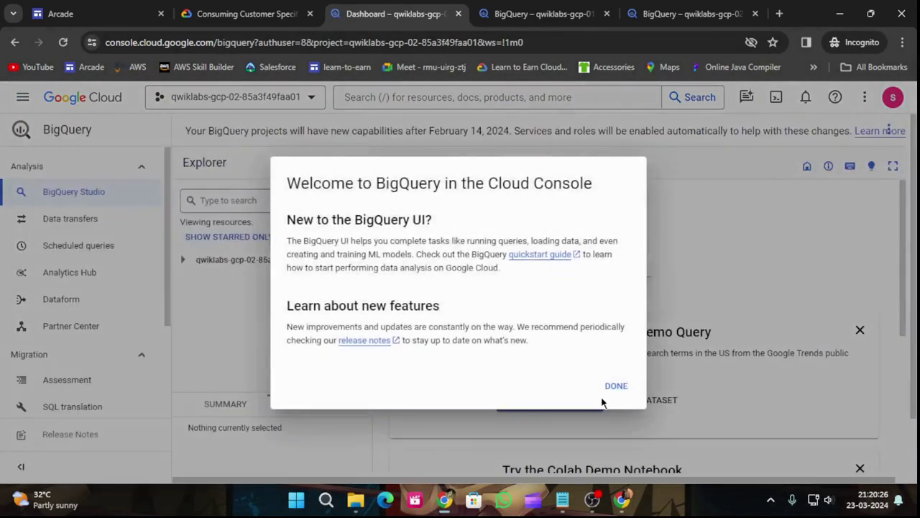
click(613, 384)
Go to Task 3 in the lab instructions and copy the query joining customer_info with authorized_view.
click(222, 9)
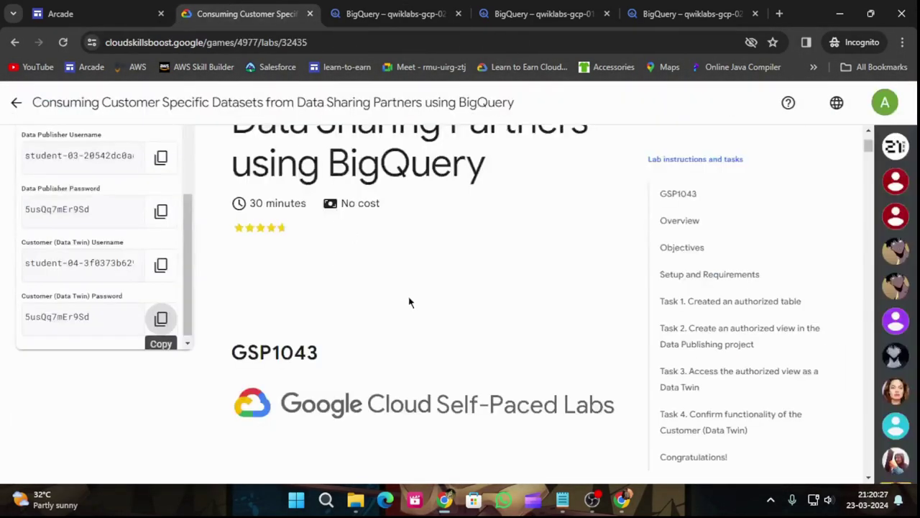
click(716, 375)
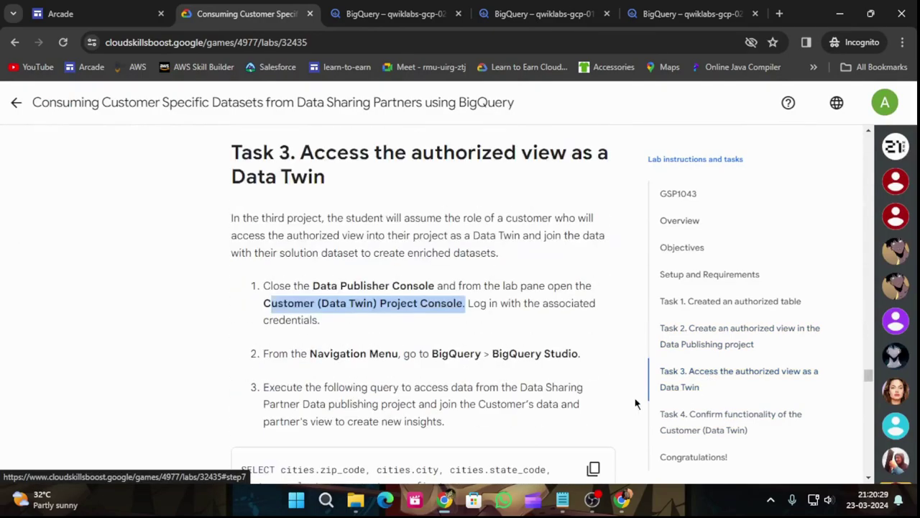
scroll(600, 345, down, 2)
click(594, 335)
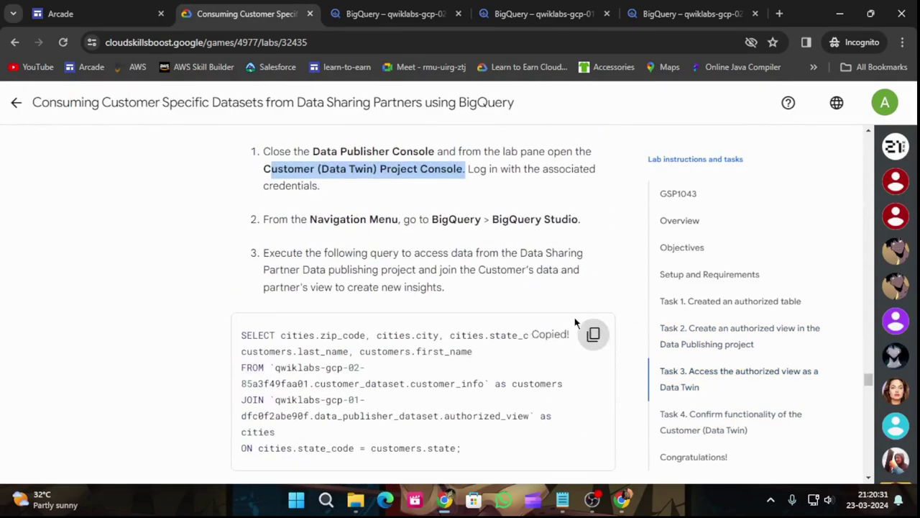
Run the copied join query in a new BigQuery query and return to the lab's instructions for saving it as a view.
click(395, 10)
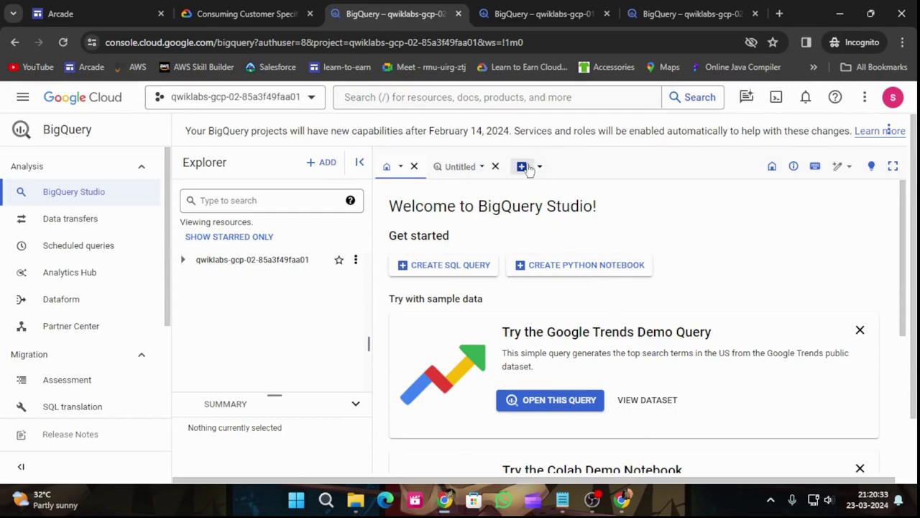
click(523, 166)
key(ctrl+v)
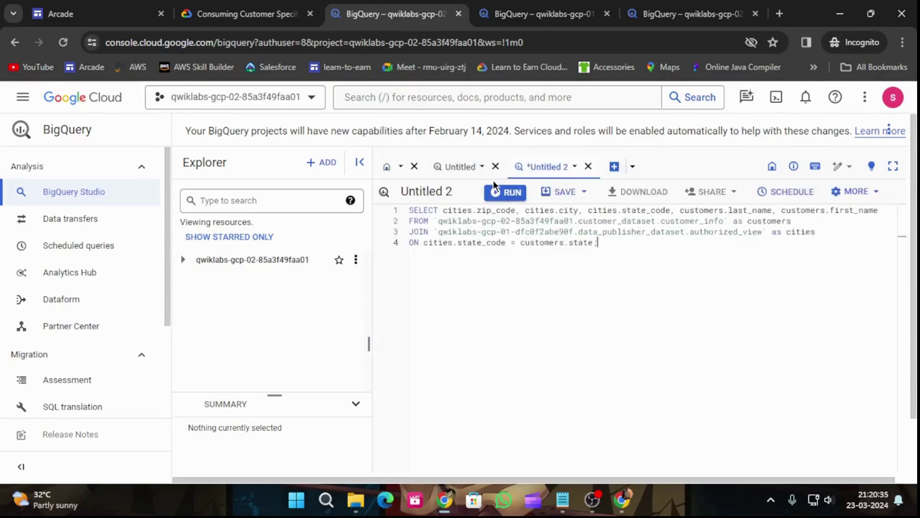
click(512, 193)
click(247, 14)
scroll(458, 315, down, 10)
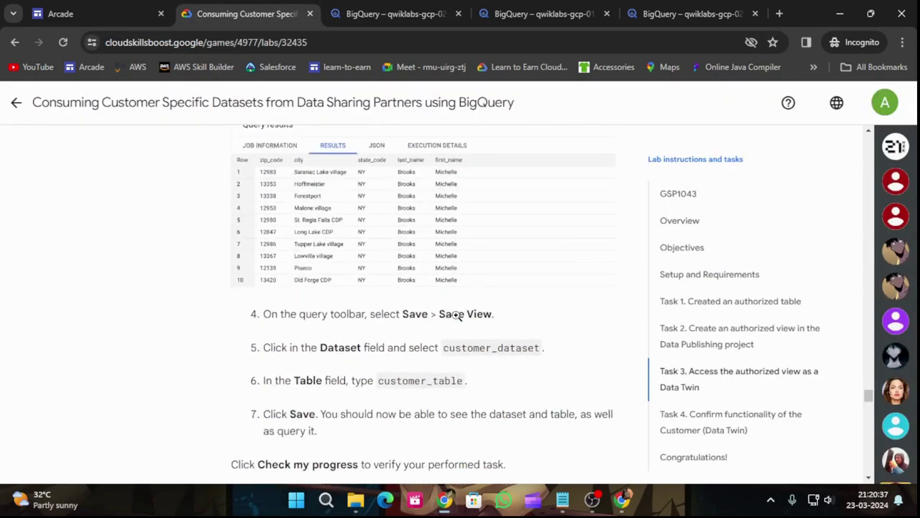
Copy the table name from the lab and save the join query as a view named customer_table in customer_dataset.
scroll(456, 316, down, 2)
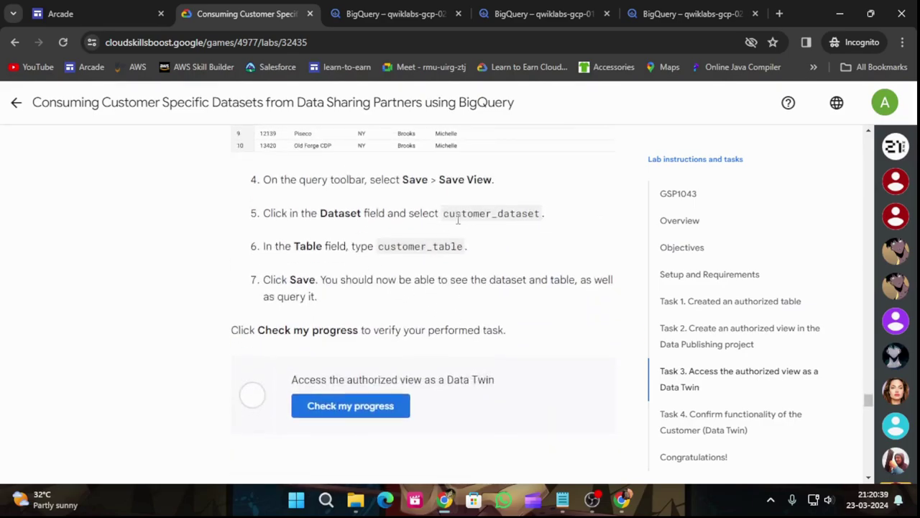
drag(378, 250, 460, 247)
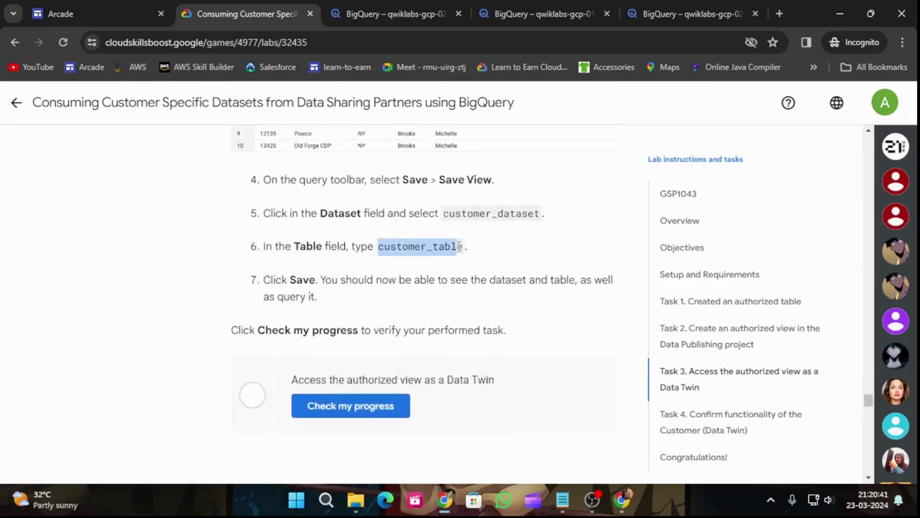
click(399, 14)
click(586, 192)
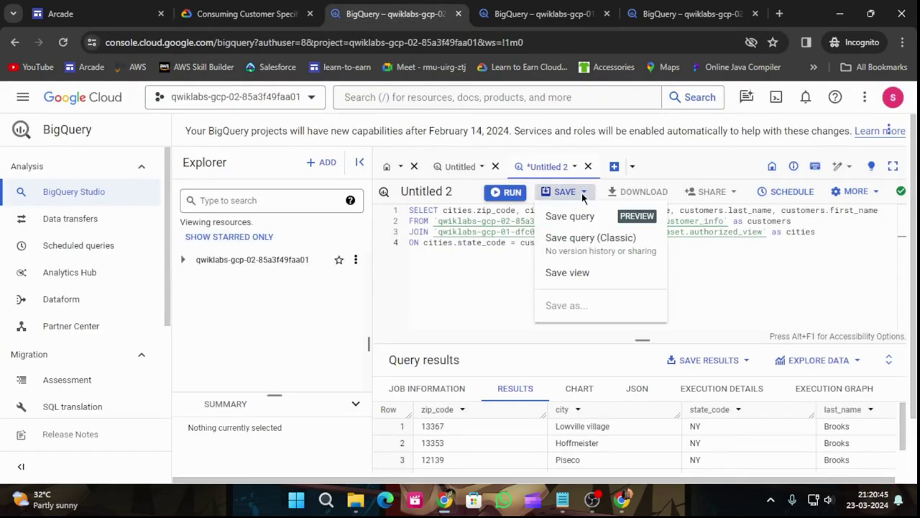
click(597, 271)
click(327, 291)
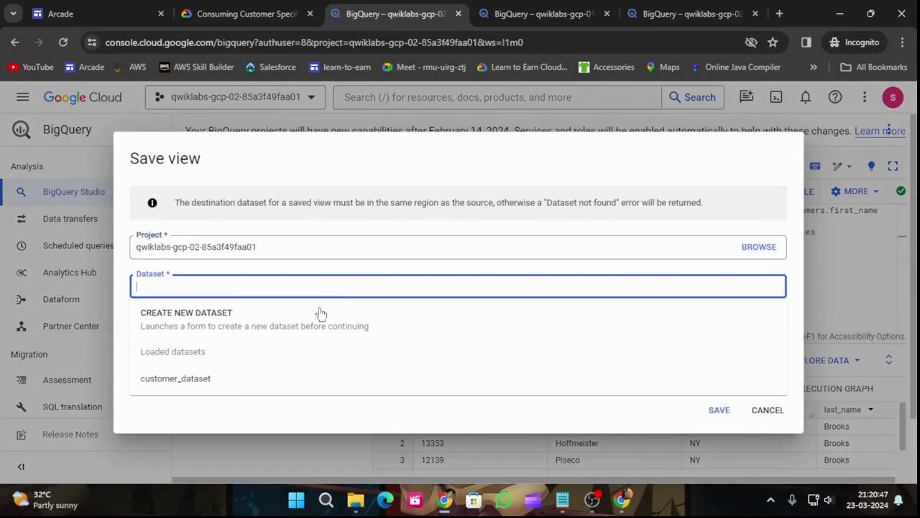
click(192, 379)
click(214, 325)
text(customer_table)
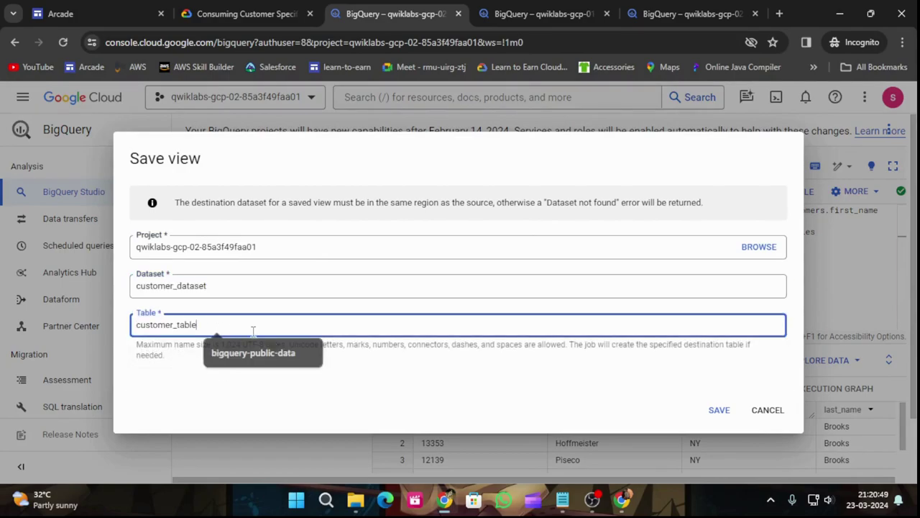
click(719, 410)
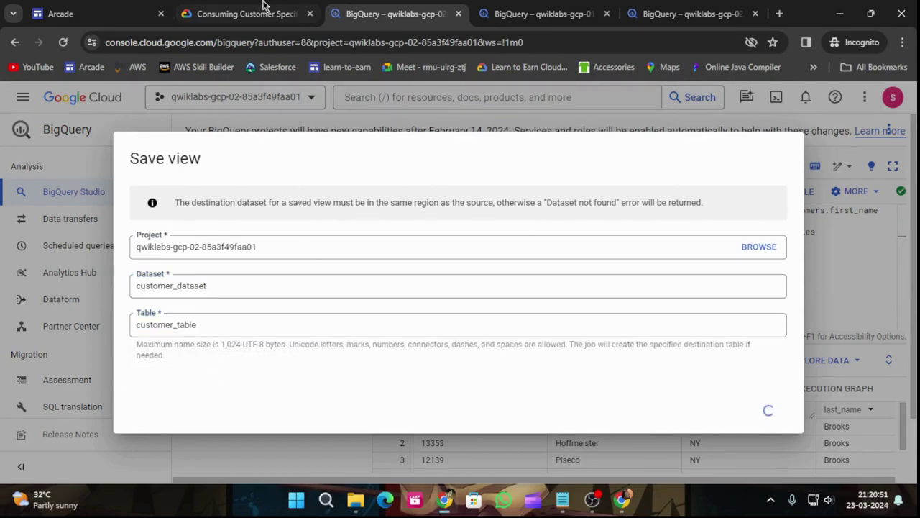
Check the lab progress for the task "Access the authorized view as a Data Twin".
click(244, 13)
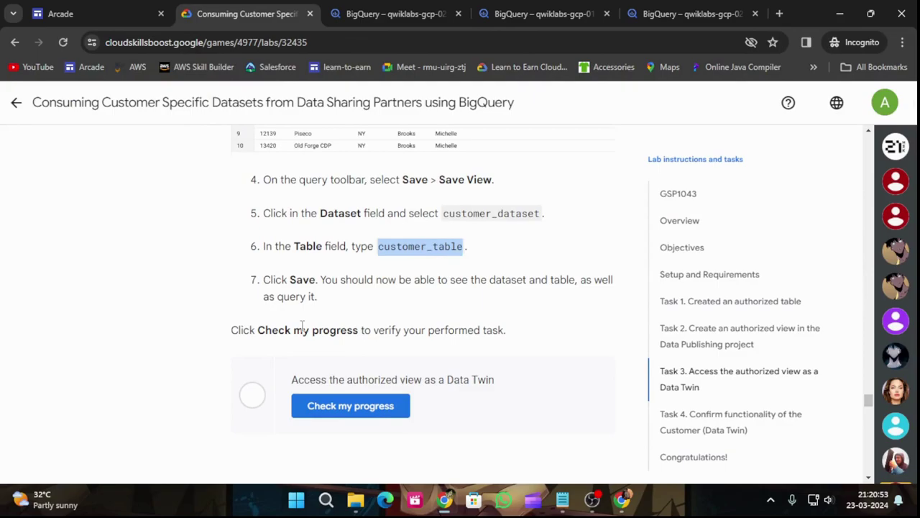
scroll(297, 330, down, 2)
click(341, 272)
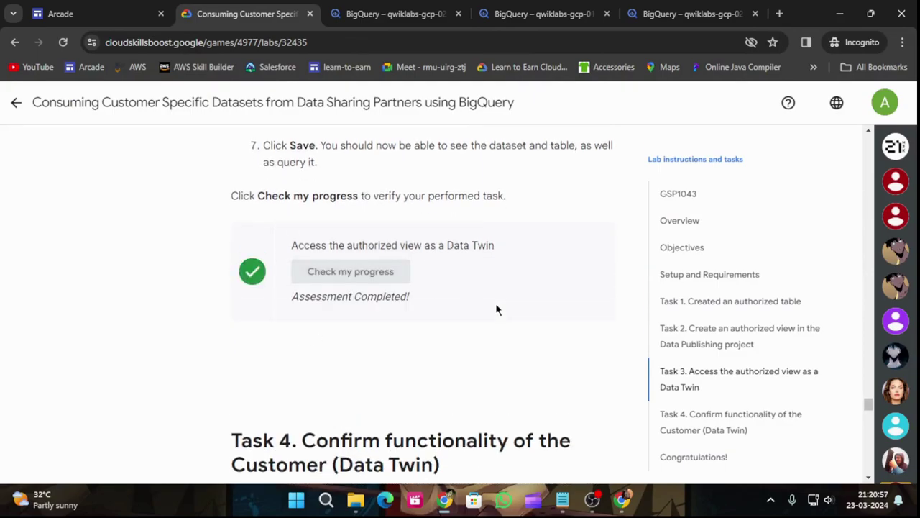
Copy Task 4's INSERT query for authorized_table and run it in a new query in the Data Sharing Partner project.
scroll(495, 309, down, 4)
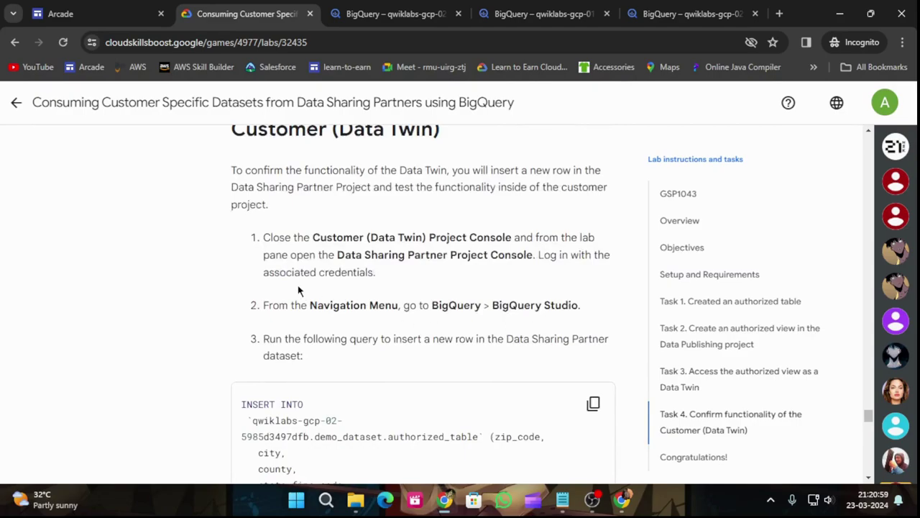
drag(337, 253, 528, 250)
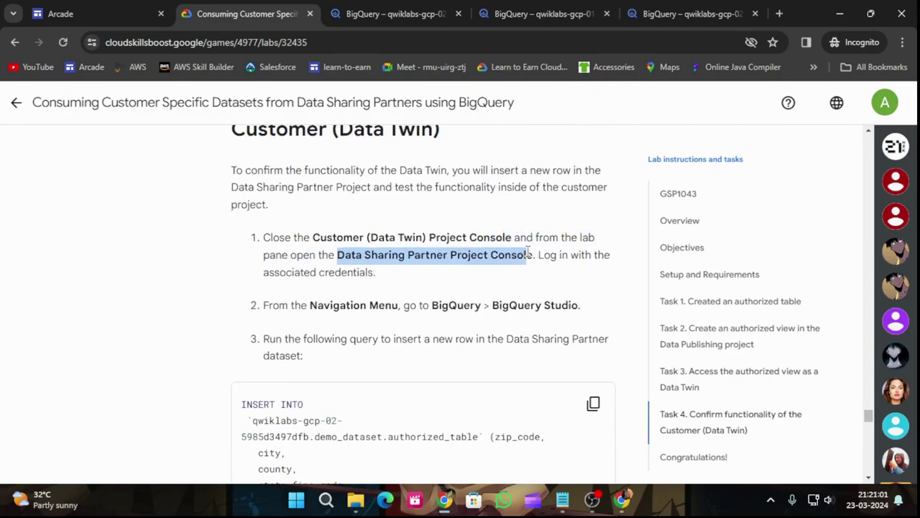
click(593, 403)
click(665, 14)
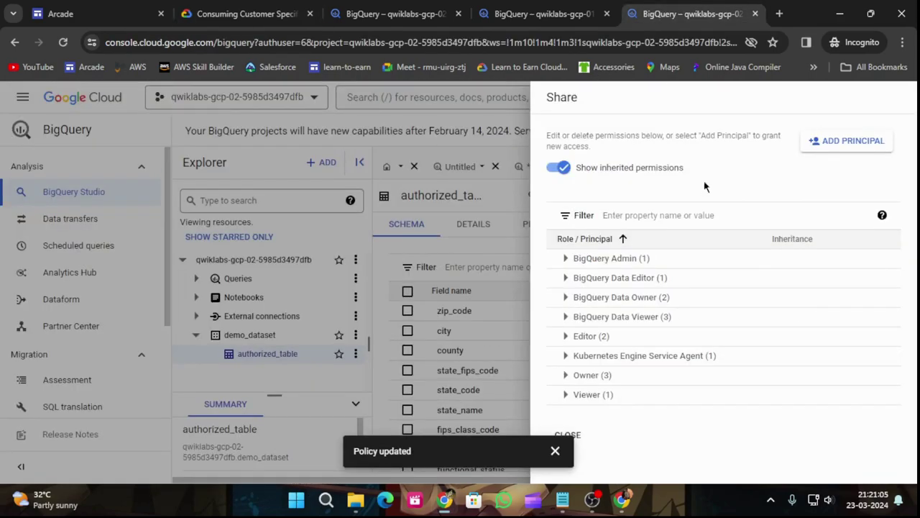
click(569, 435)
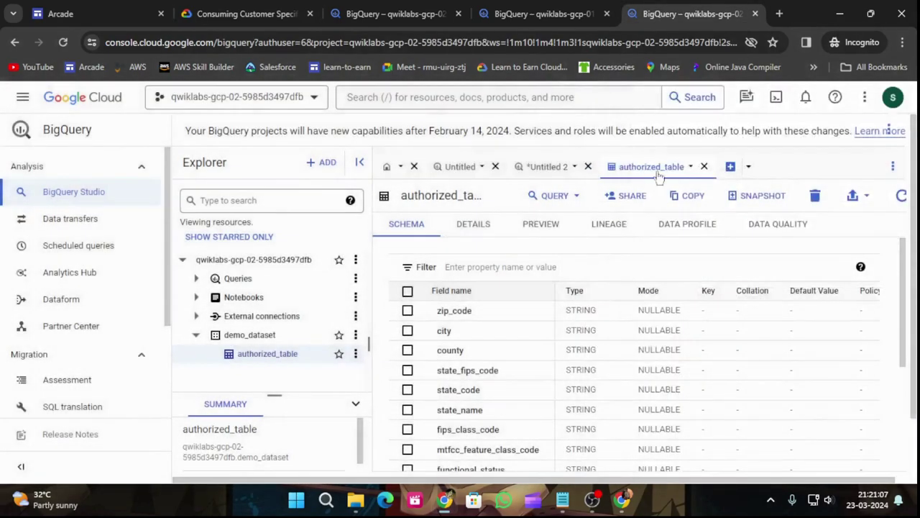
click(731, 167)
key(ctrl+v)
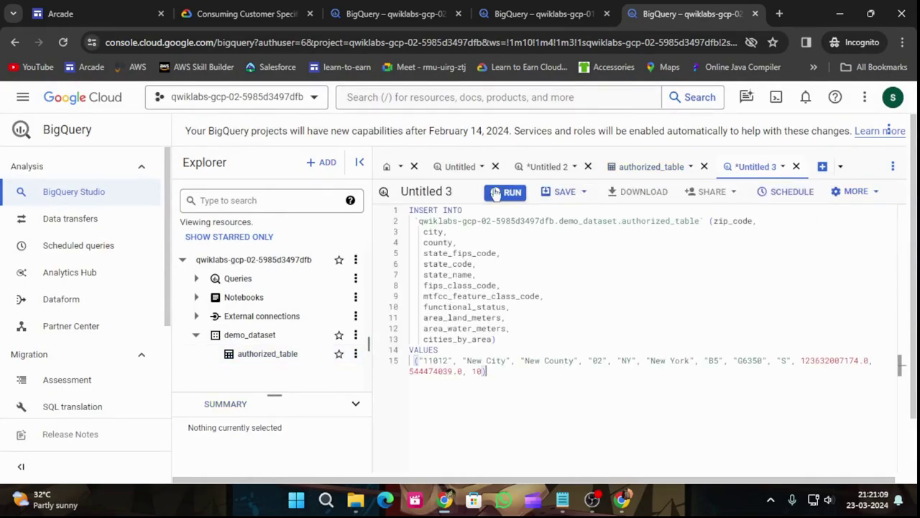
Go back to Task 4 in the lab and copy the SELECT query joining customer_info with authorized_view.
click(245, 14)
scroll(496, 349, down, 5)
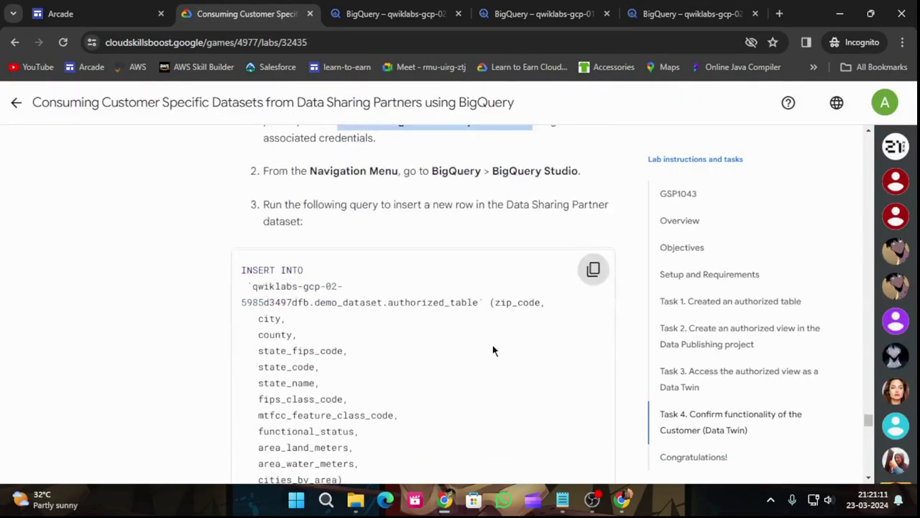
scroll(507, 342, down, 3)
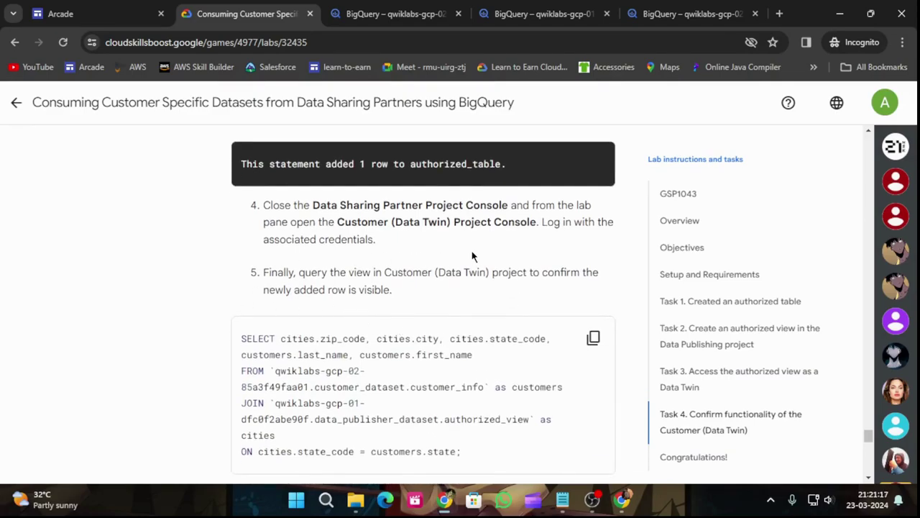
click(593, 338)
drag(337, 222, 539, 223)
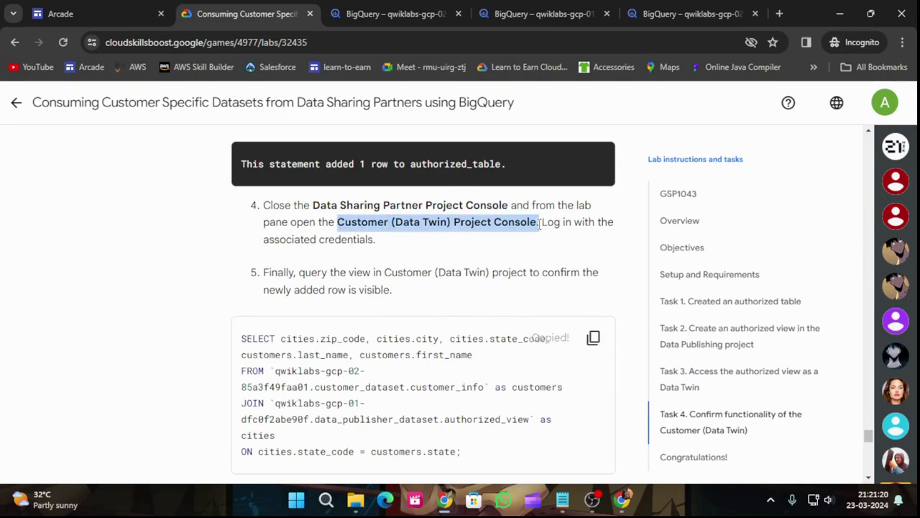
click(594, 337)
Paste the copied join into a new Customer (Data Twin) query, check the partner project's insert result, and run the join.
click(403, 13)
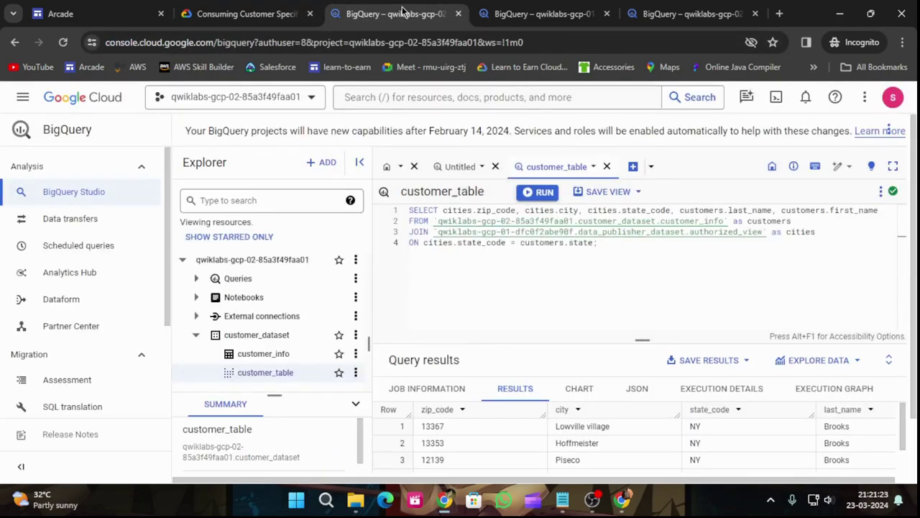
click(633, 167)
key(ctrl+v)
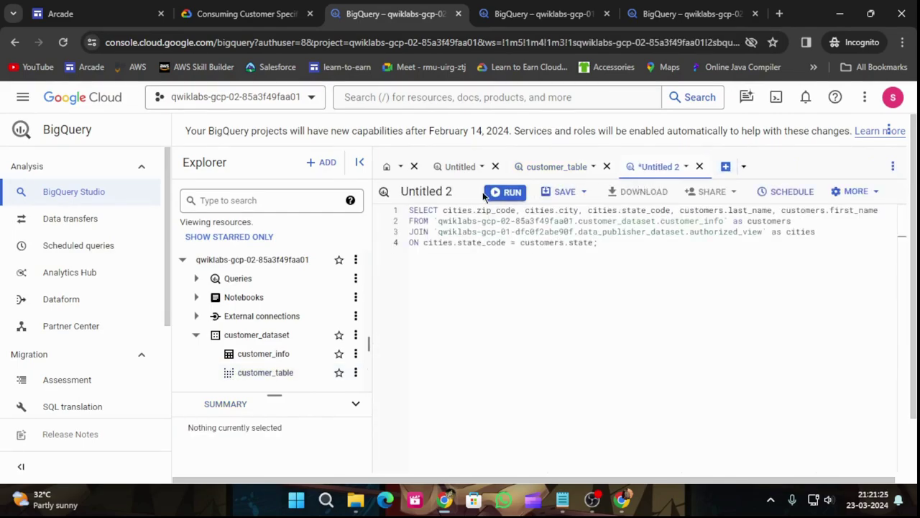
click(690, 14)
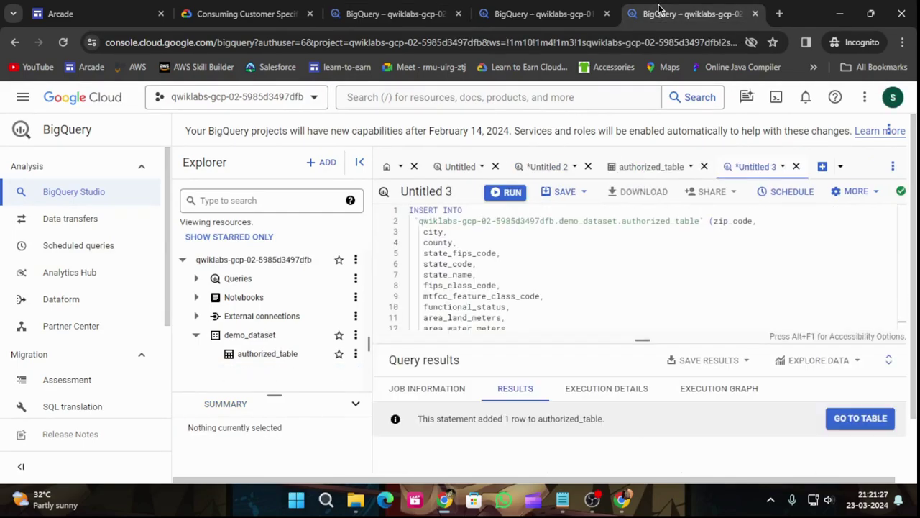
click(441, 7)
click(512, 192)
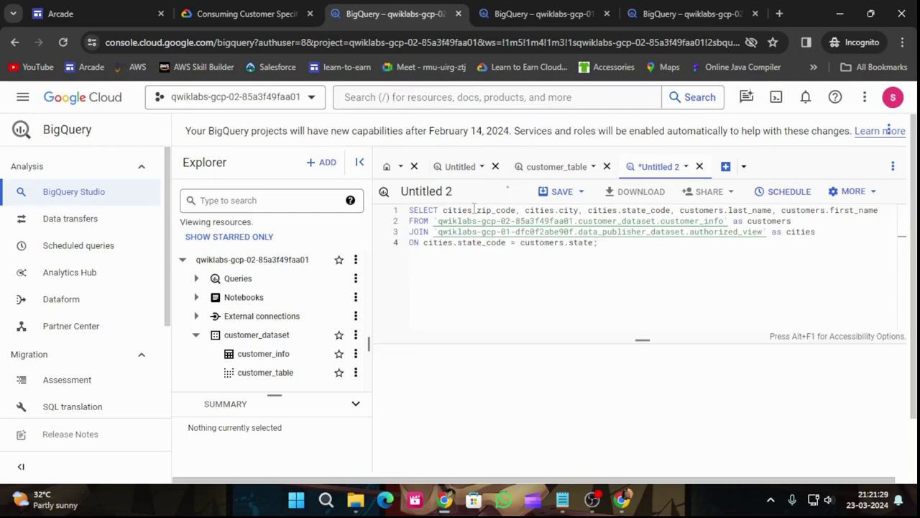
Return to the lab page, end the lab and submit a five-star satisfaction rating without comments.
key(ctrl+Page_Up)
scroll(562, 389, down, 10)
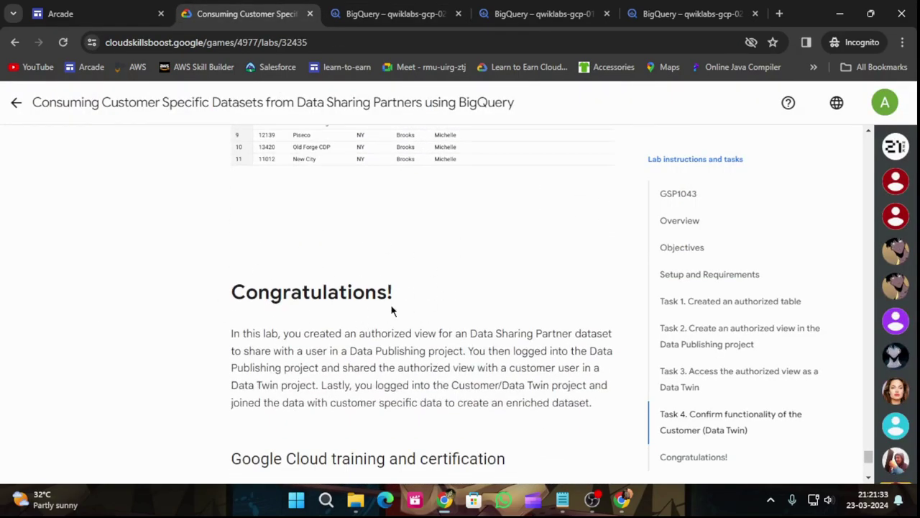
scroll(392, 303, up, 10)
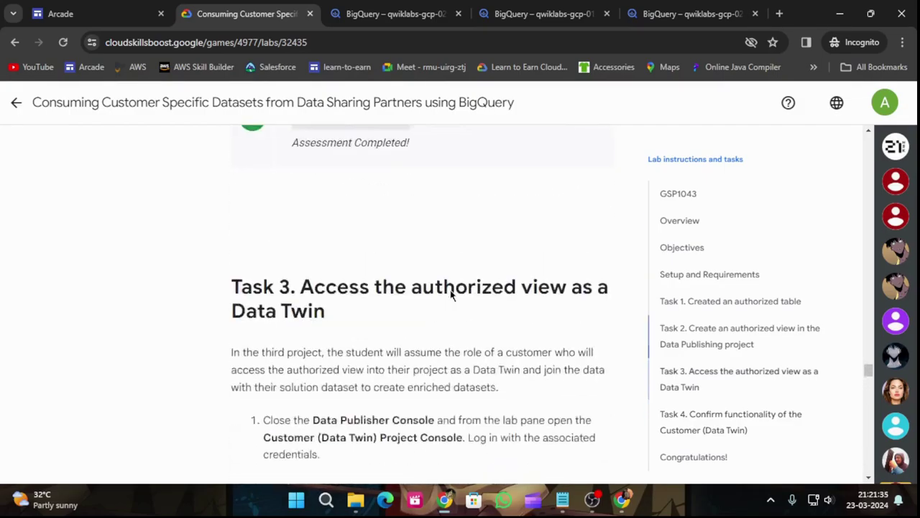
scroll(452, 291, up, 5)
click(829, 253)
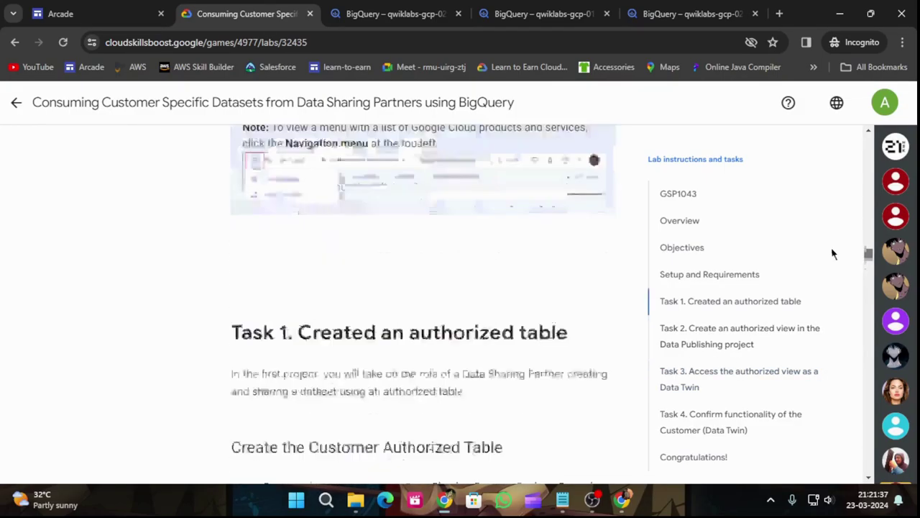
scroll(824, 256, up, 10)
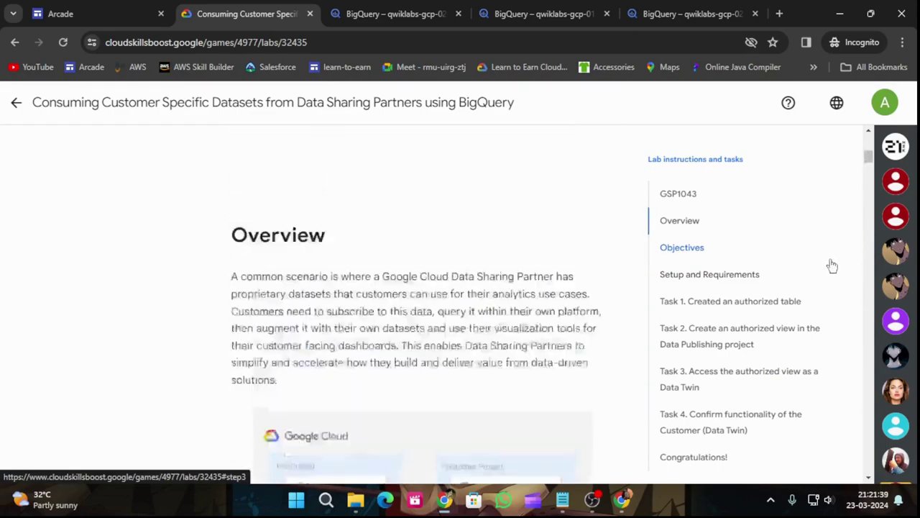
click(52, 176)
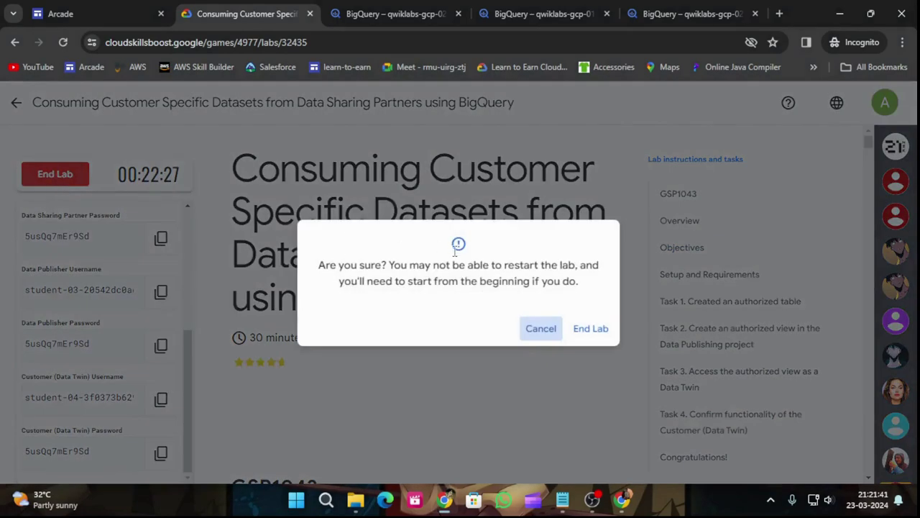
click(591, 330)
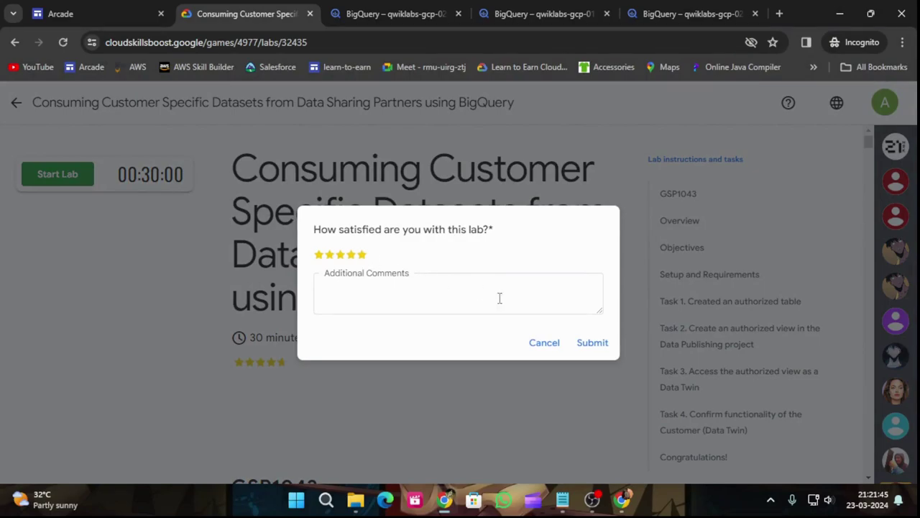
click(594, 351)
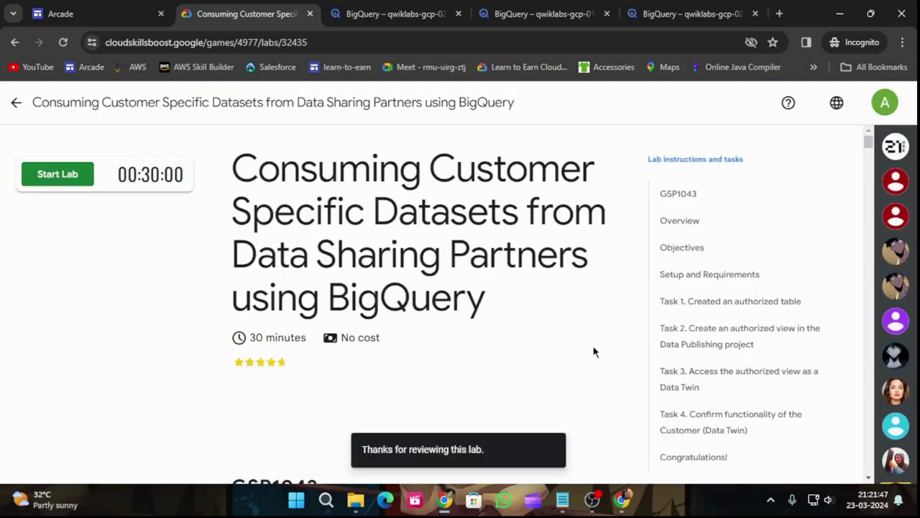